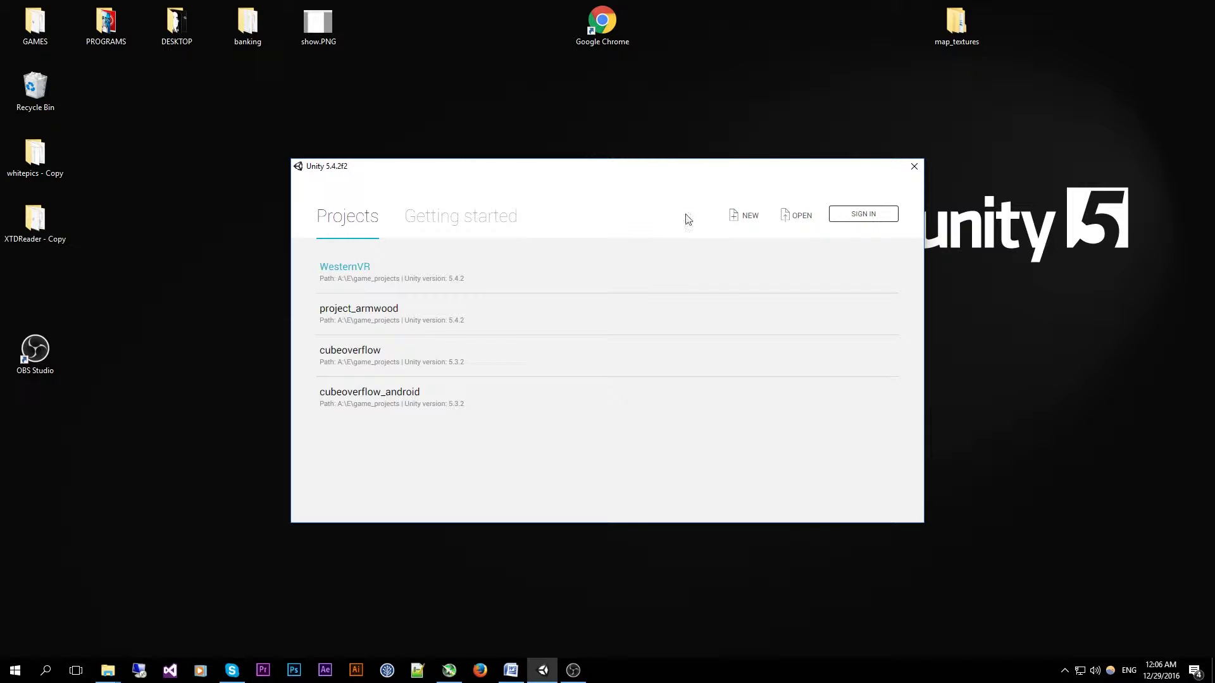
Create a new 3D project named "Youtube Tutorial" in the default location.
click(740, 226)
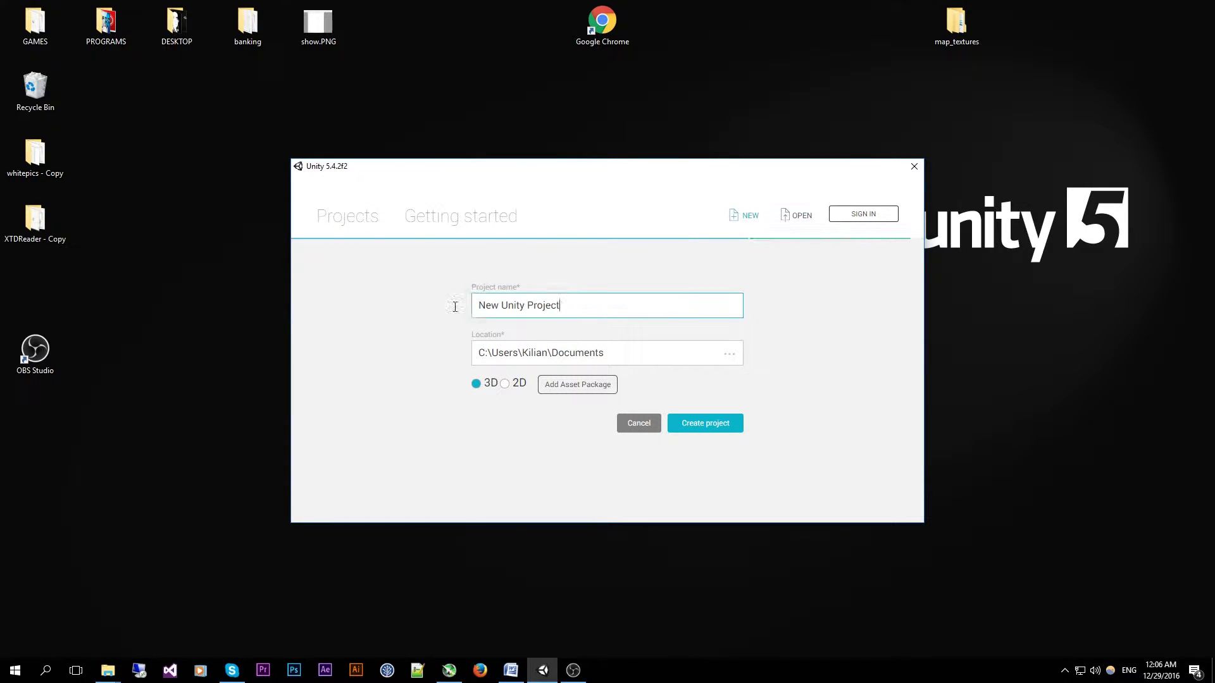
text(Youtub)
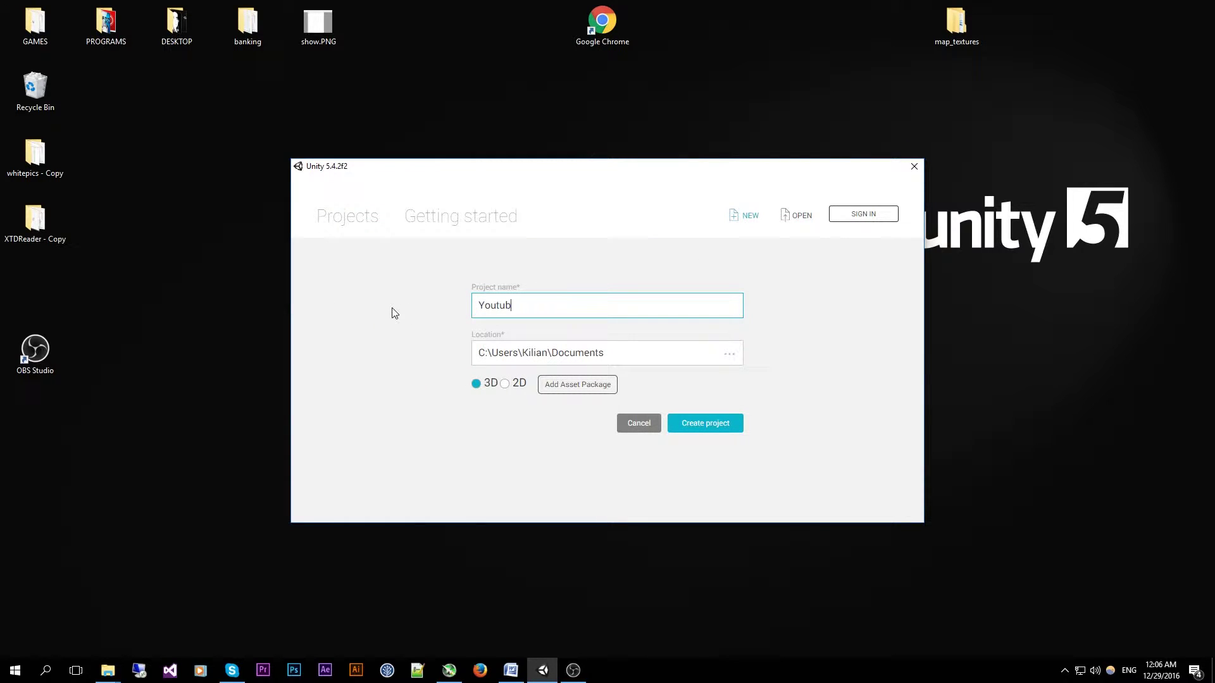
text(e Tutorial)
click(476, 384)
click(505, 386)
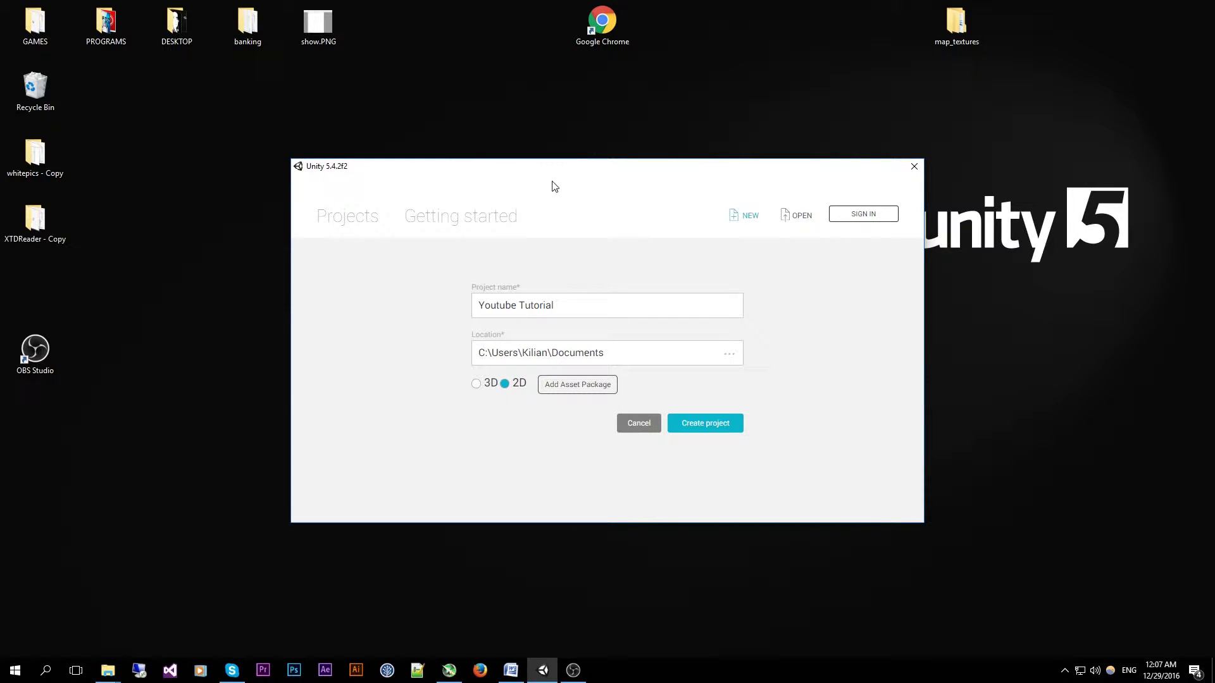
click(476, 385)
click(700, 427)
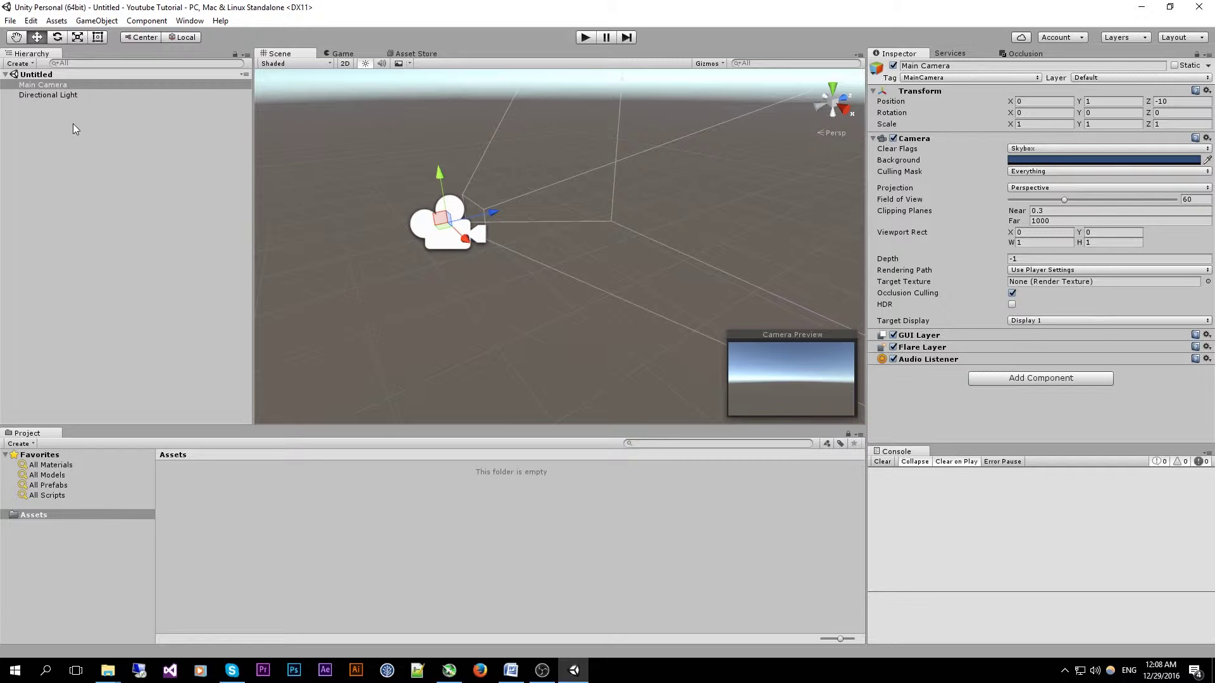
Switch the Scene view's draw mode to Wireframe and look around the main camera.
alt+drag(473, 289, 526, 294)
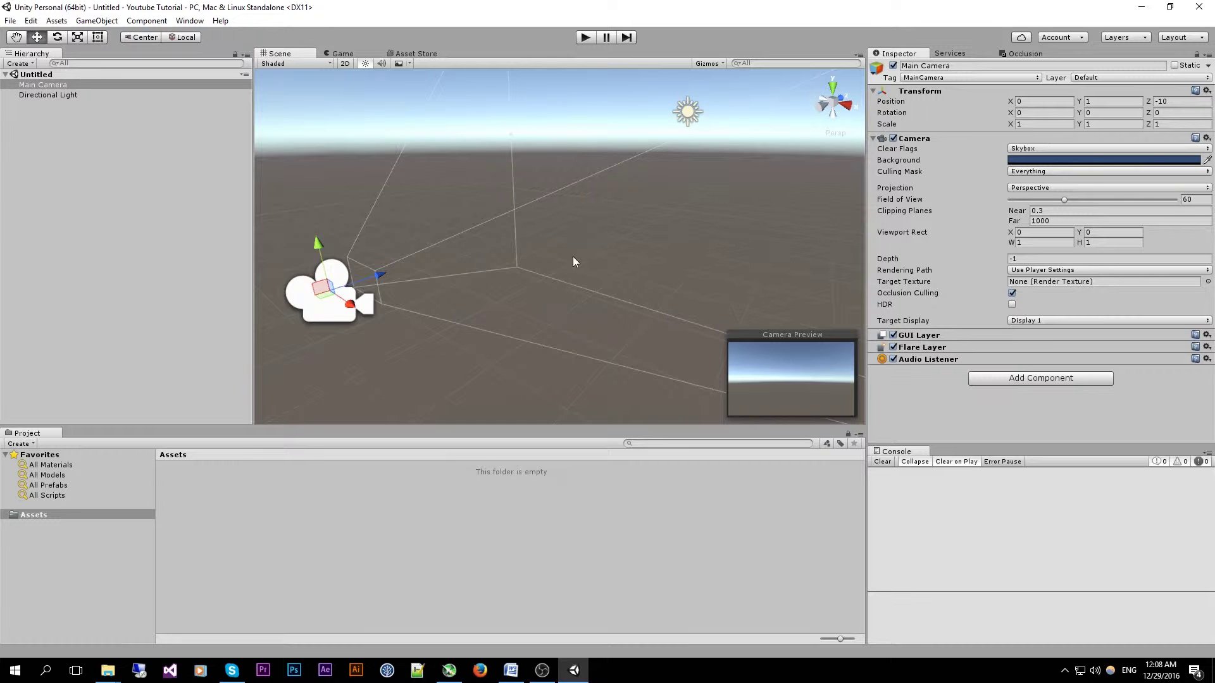
alt+drag(572, 256, 491, 248)
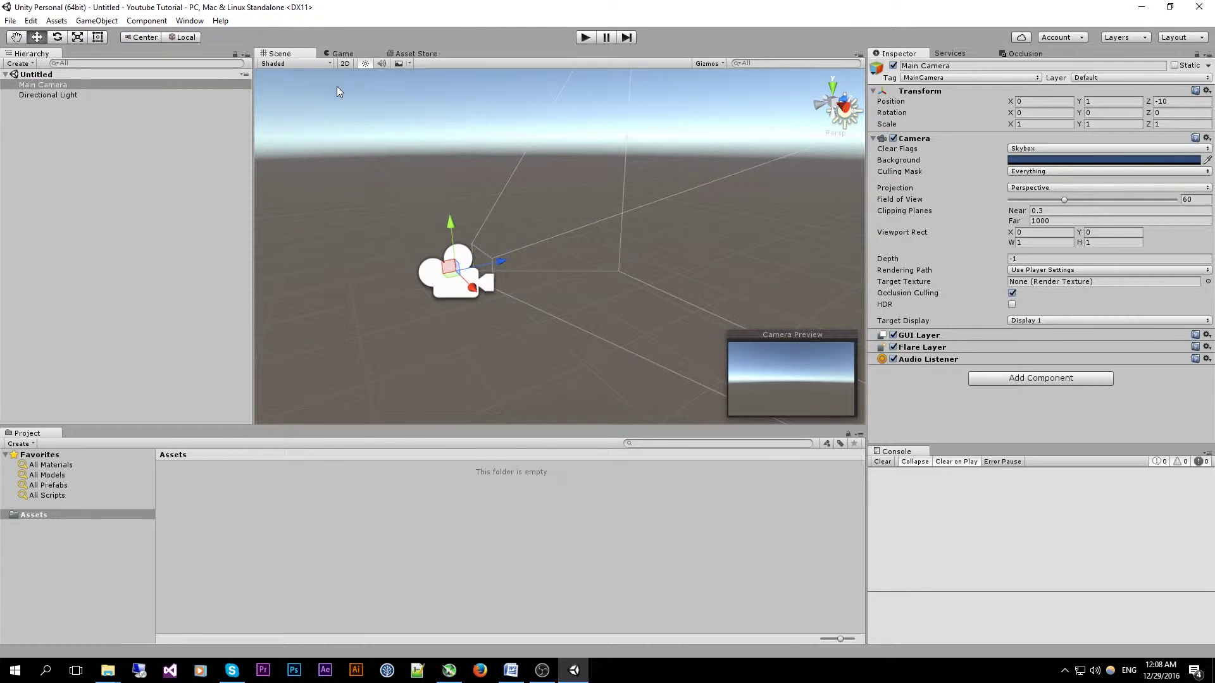
click(295, 63)
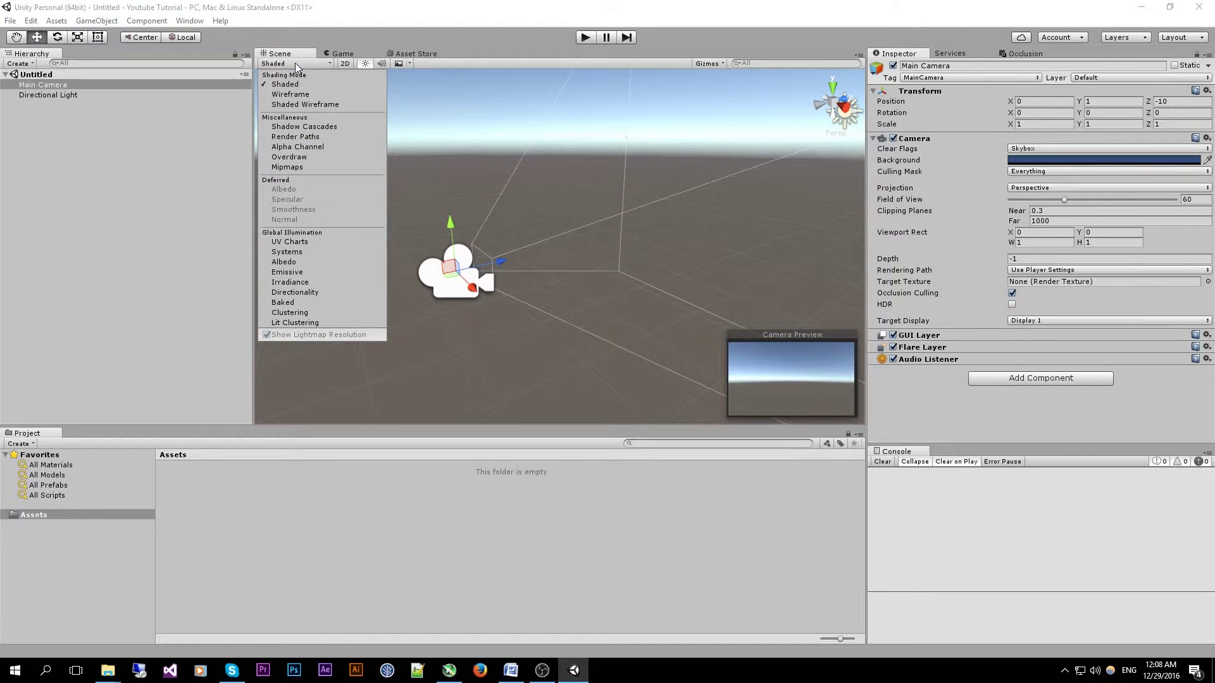
click(307, 99)
mouse_move(510, 198)
alt+mouse_down()
mouse_move(610, 222)
mouse_move(519, 209)
alt+mouse_up()
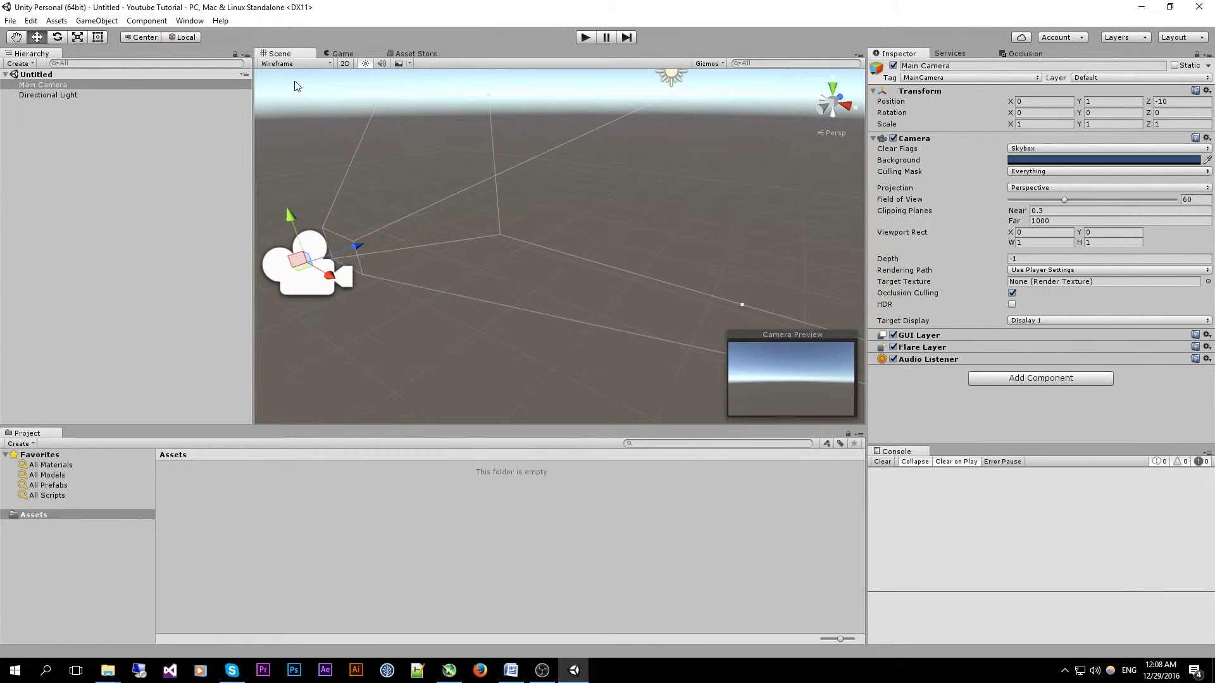
Try the Shaded Wireframe draw mode in the Scene view, and set the draw mode to Overdraw.
click(294, 64)
click(310, 105)
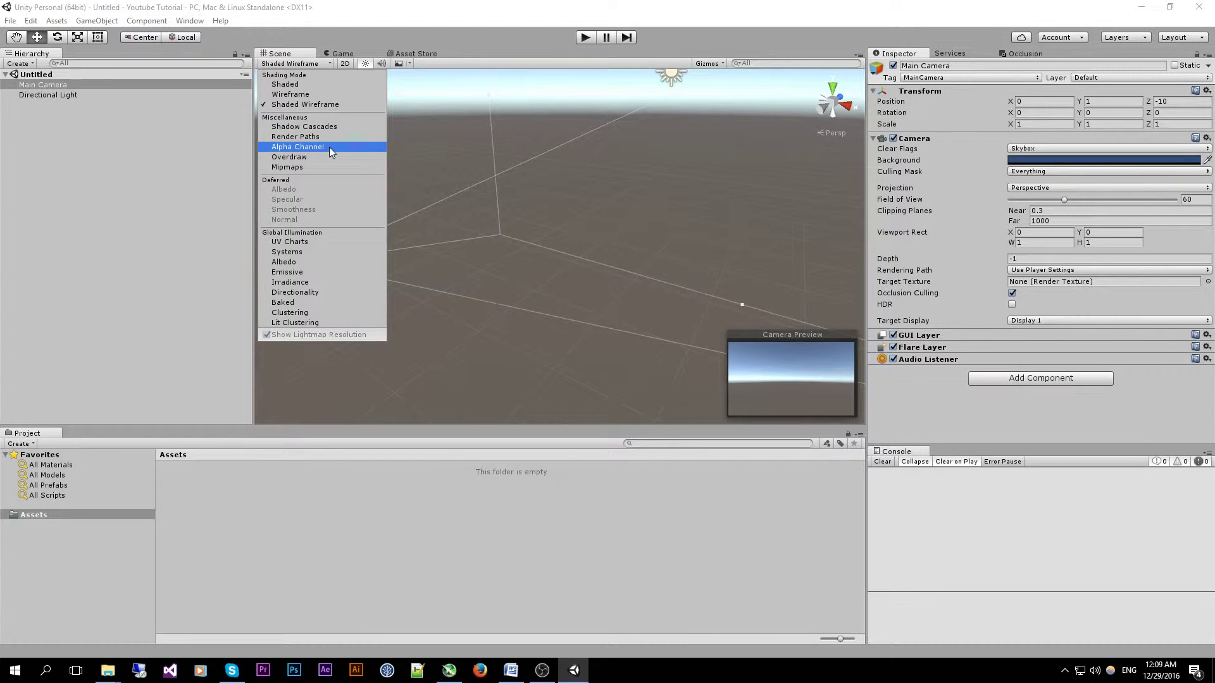
click(312, 158)
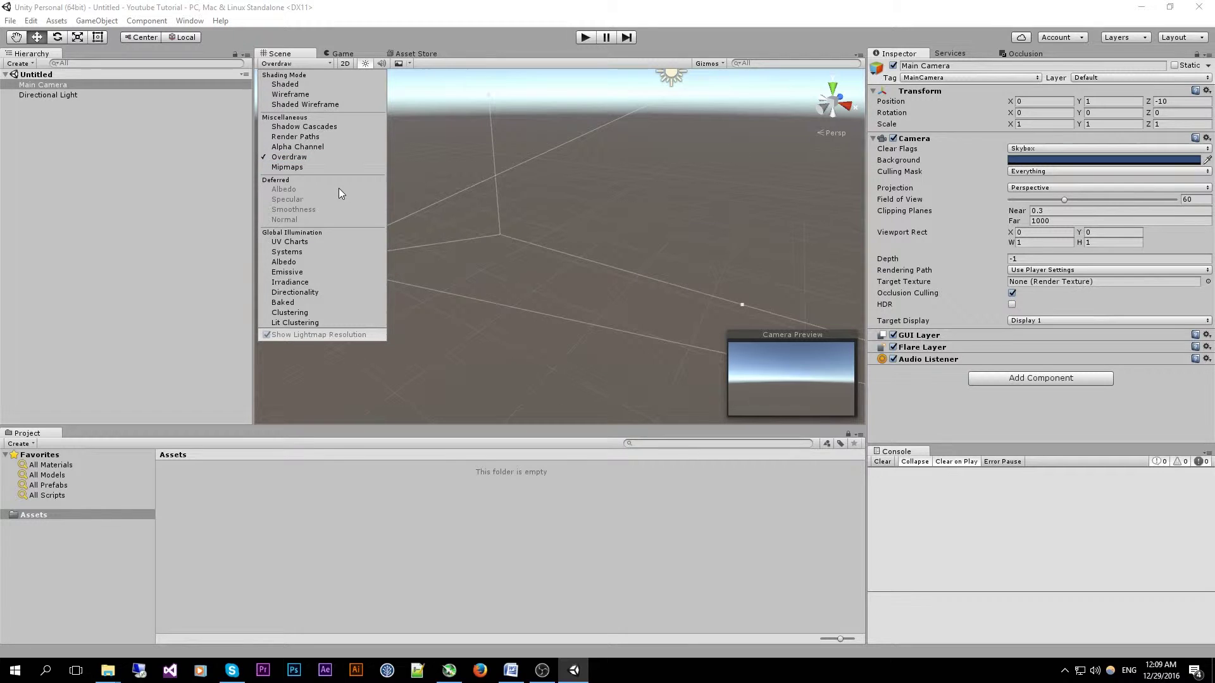
right_drag(590, 254, 574, 248)
click(291, 63)
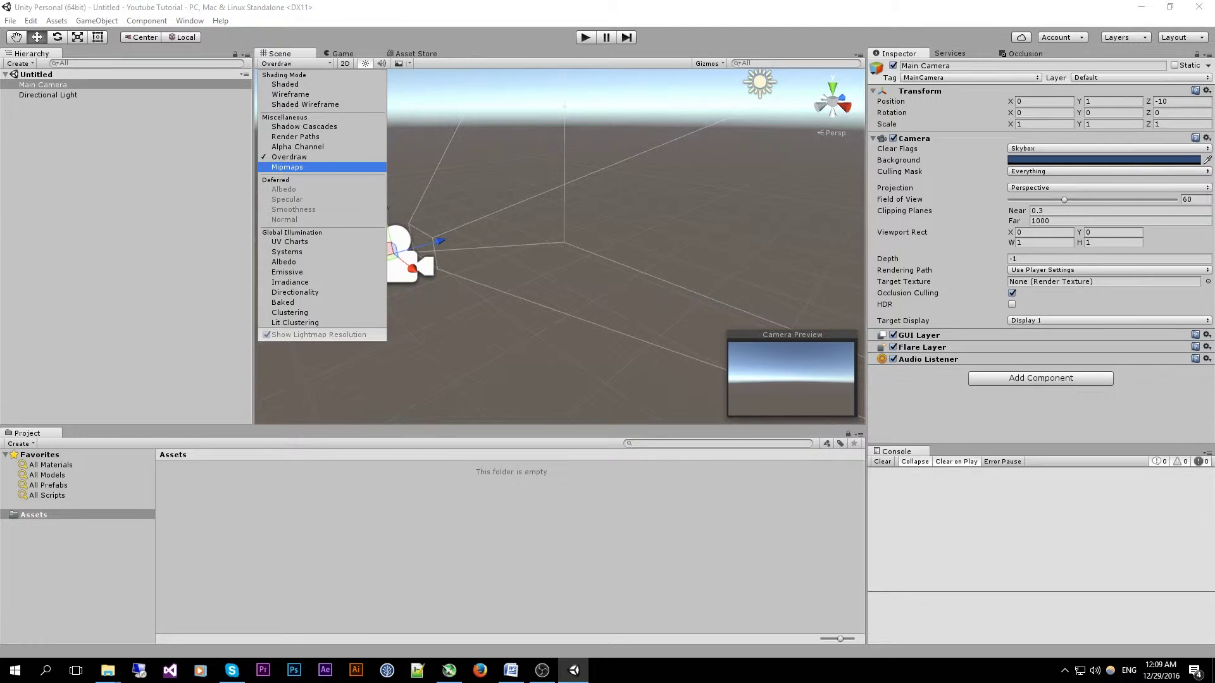
click(342, 2)
click(283, 65)
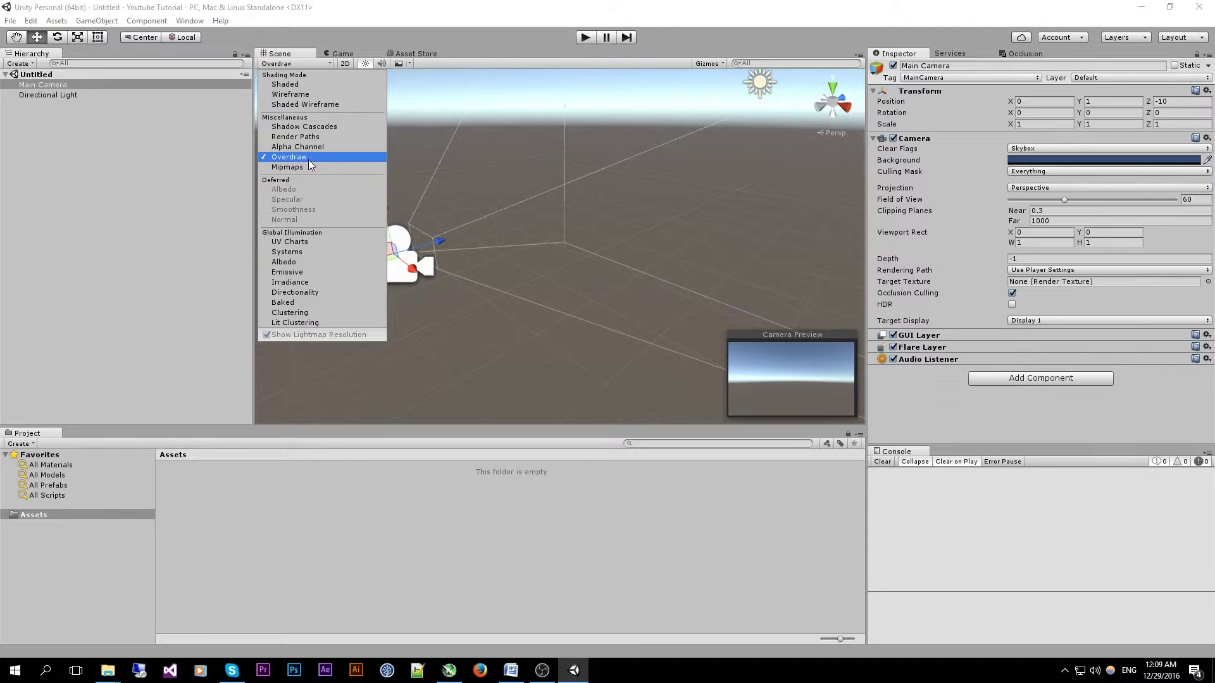
Bring up the Game view and turn on its rendering statistics overlay.
click(342, 53)
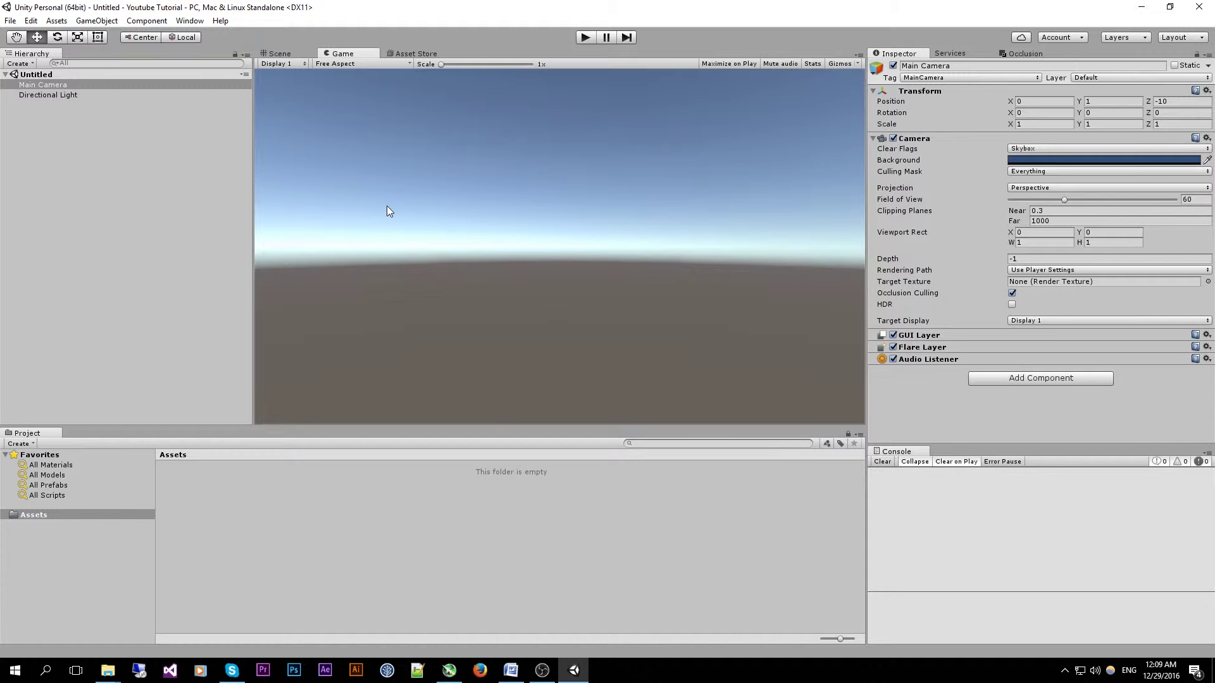
click(815, 64)
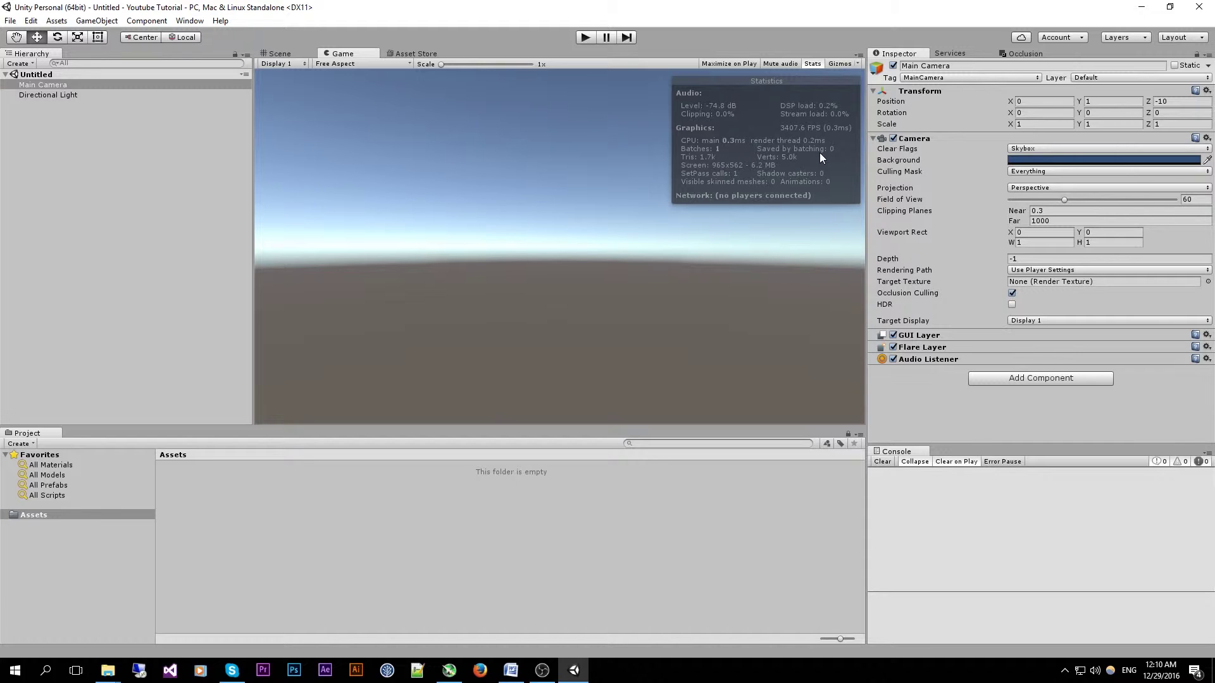
Look at the Asset Store's start page, postponing its feedback survey, and return to the Scene view.
click(395, 53)
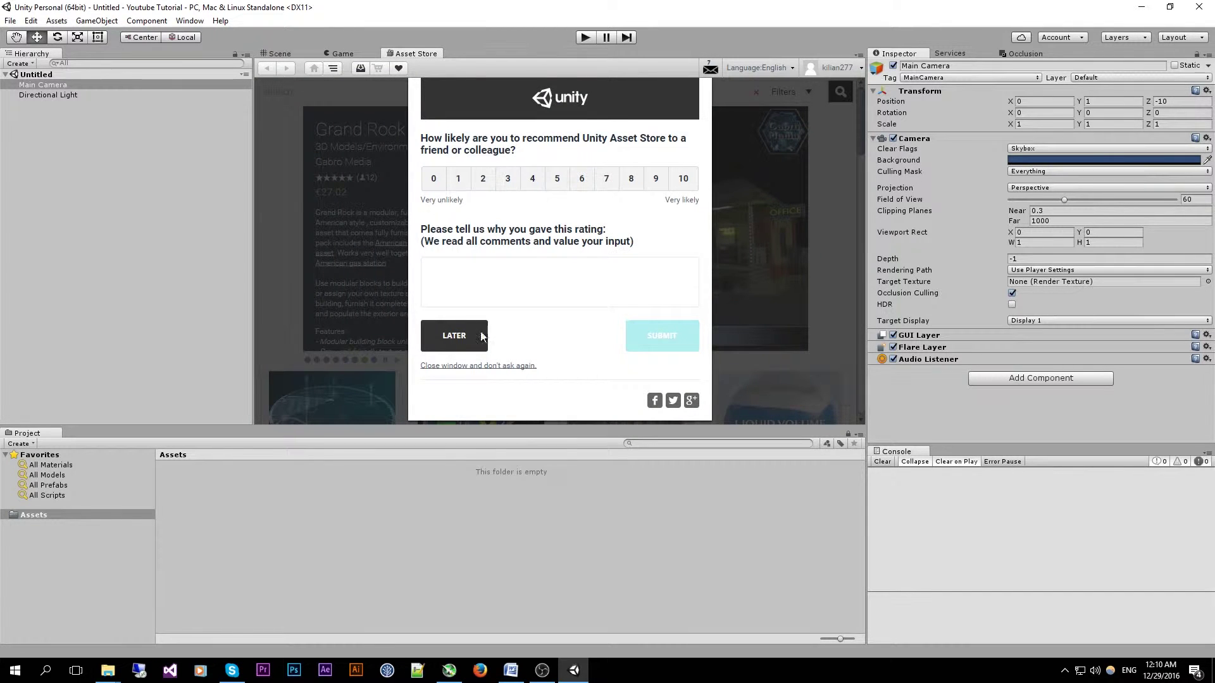
click(456, 336)
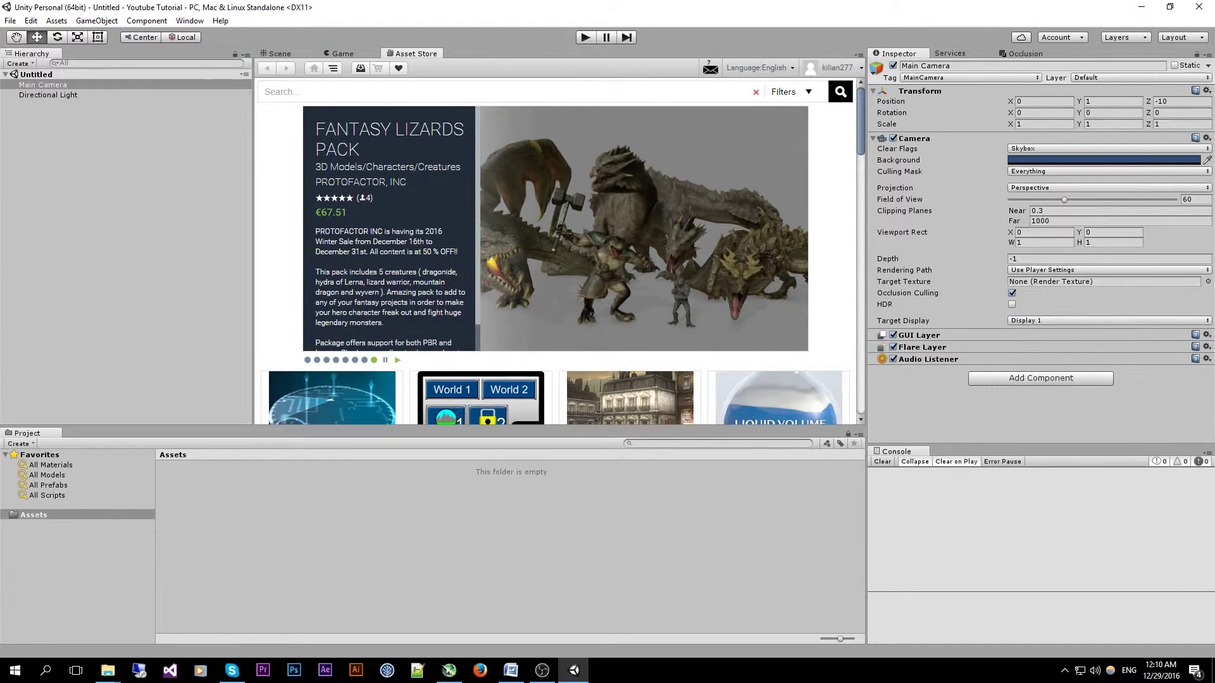
click(284, 54)
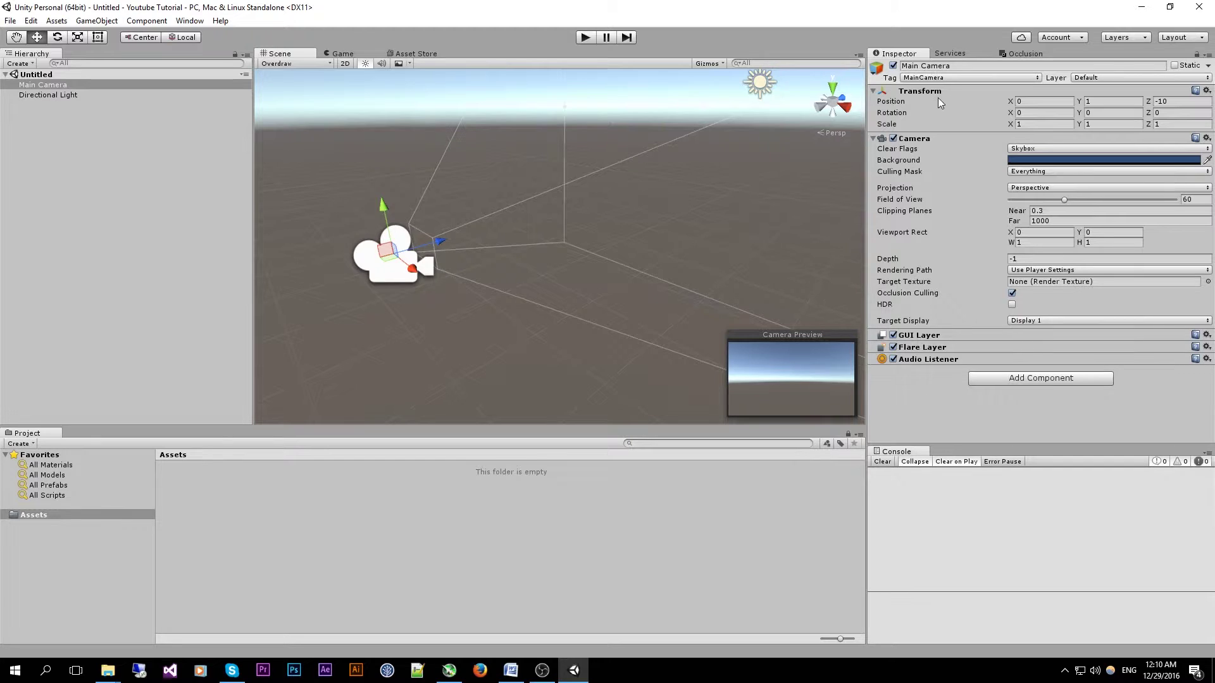
Compare the component properties of the Directional Light and the Main Camera.
click(62, 95)
click(62, 86)
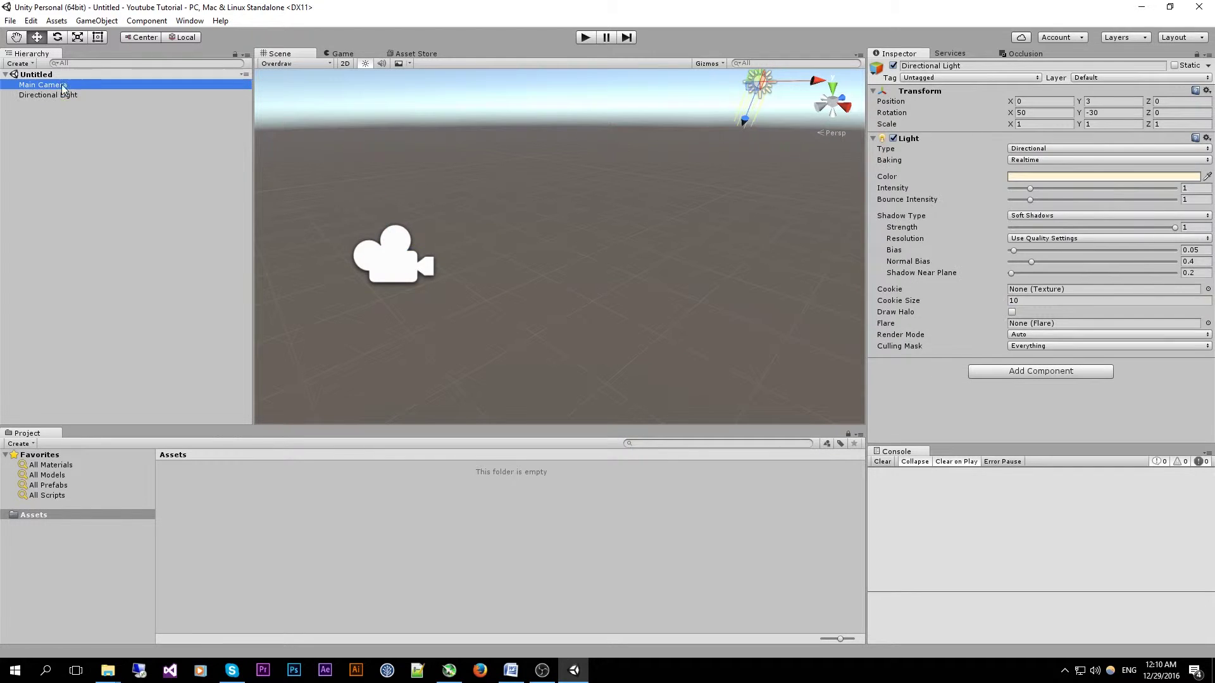
click(68, 95)
click(65, 86)
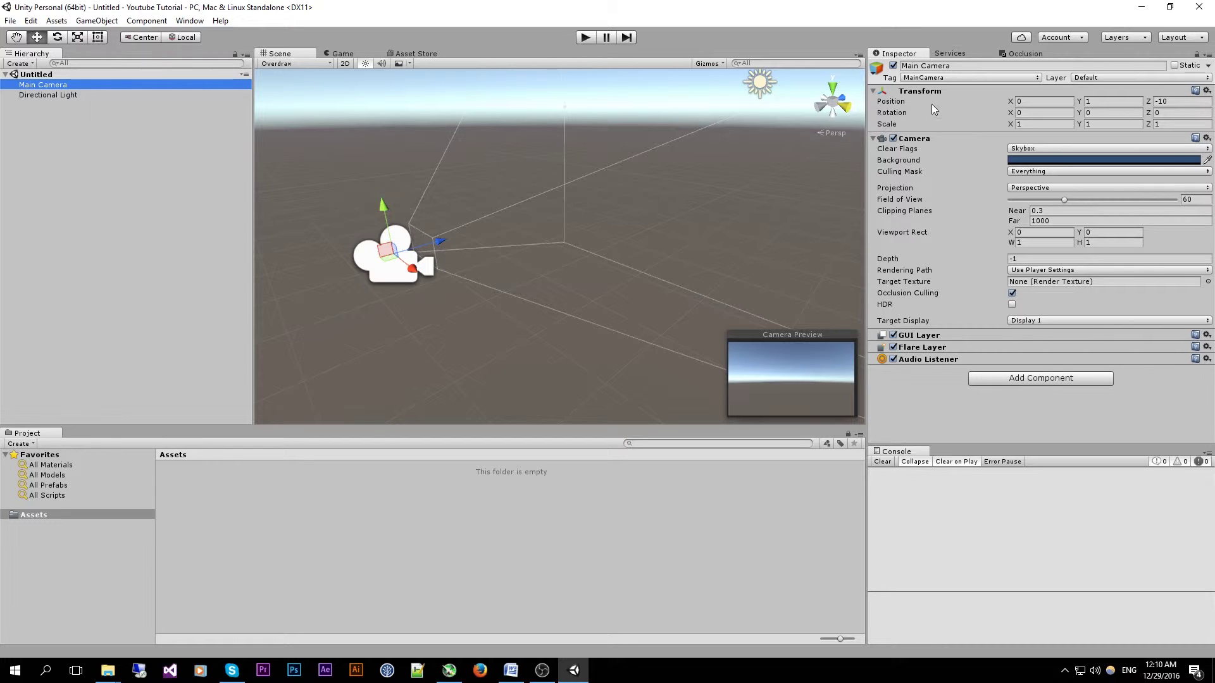
Toggle the Main Camera object off and on twice to demonstrate its active state.
click(893, 65)
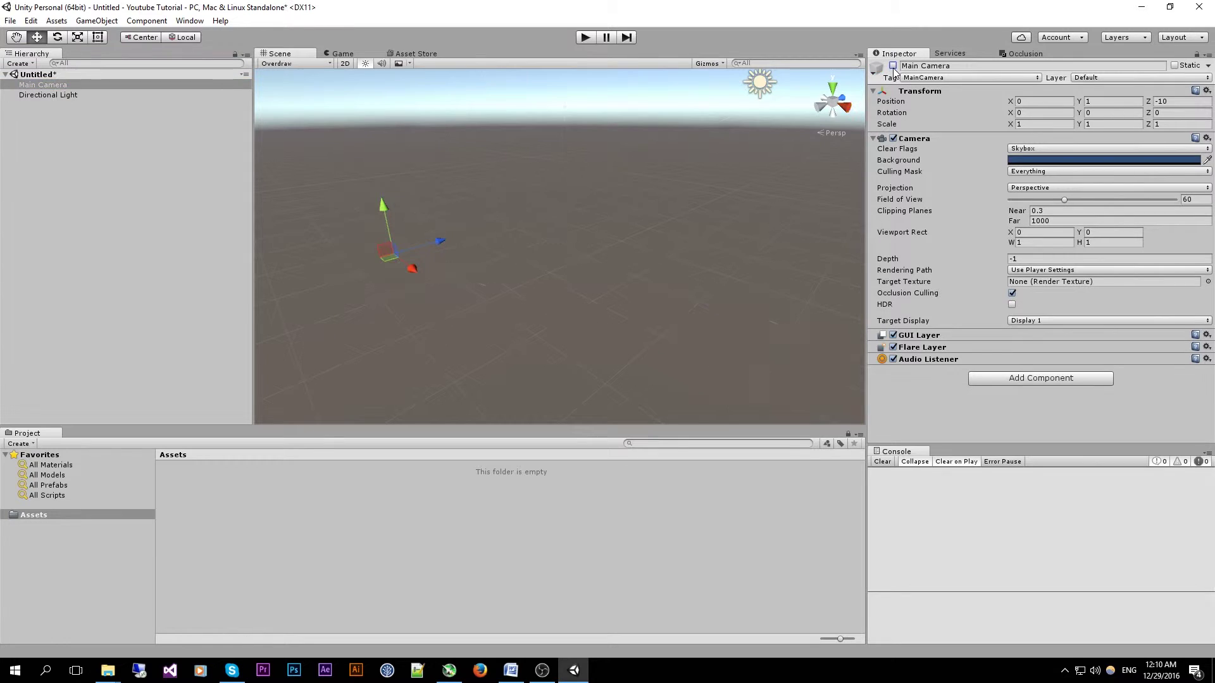
click(893, 66)
click(893, 66)
click(893, 66)
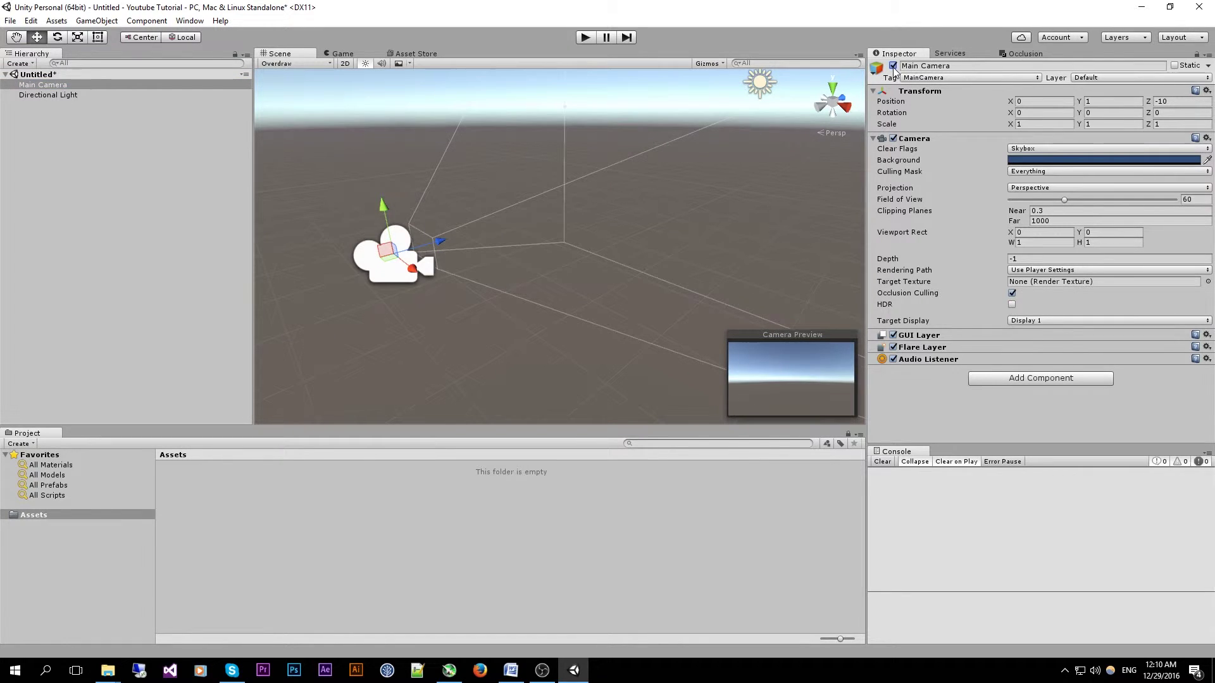
Review the tag choices for the Main Camera, keeping MainCamera assigned.
right_drag(355, 255, 320, 247)
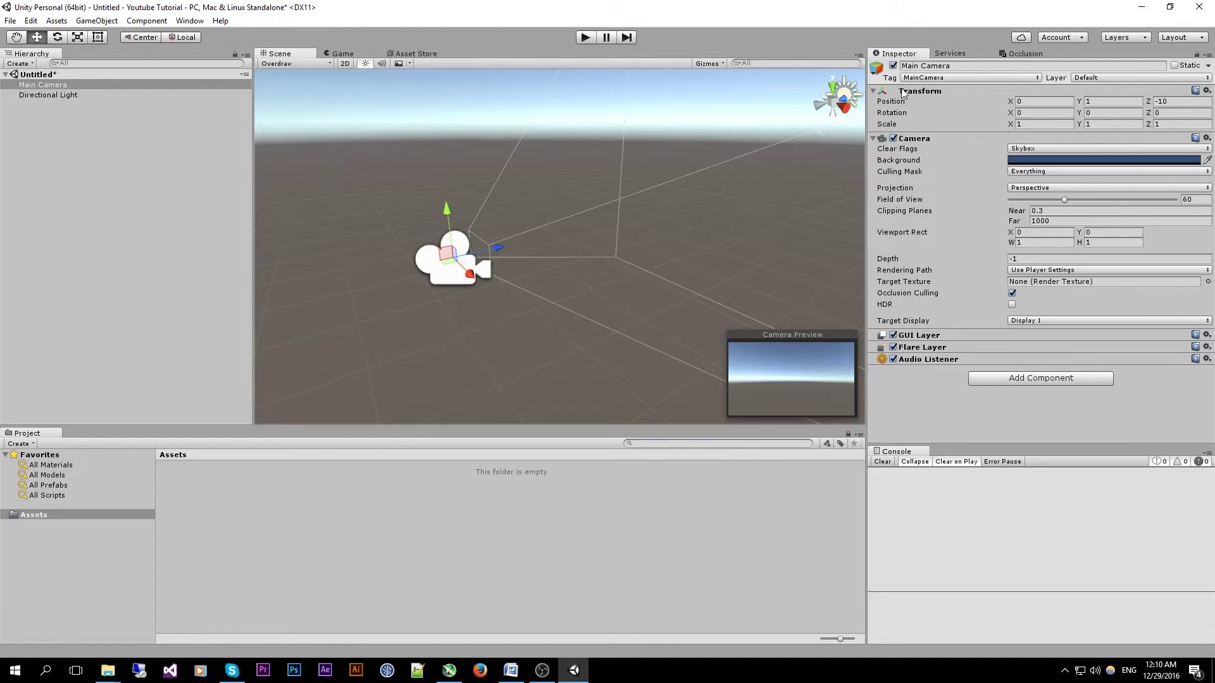
click(931, 80)
click(948, 6)
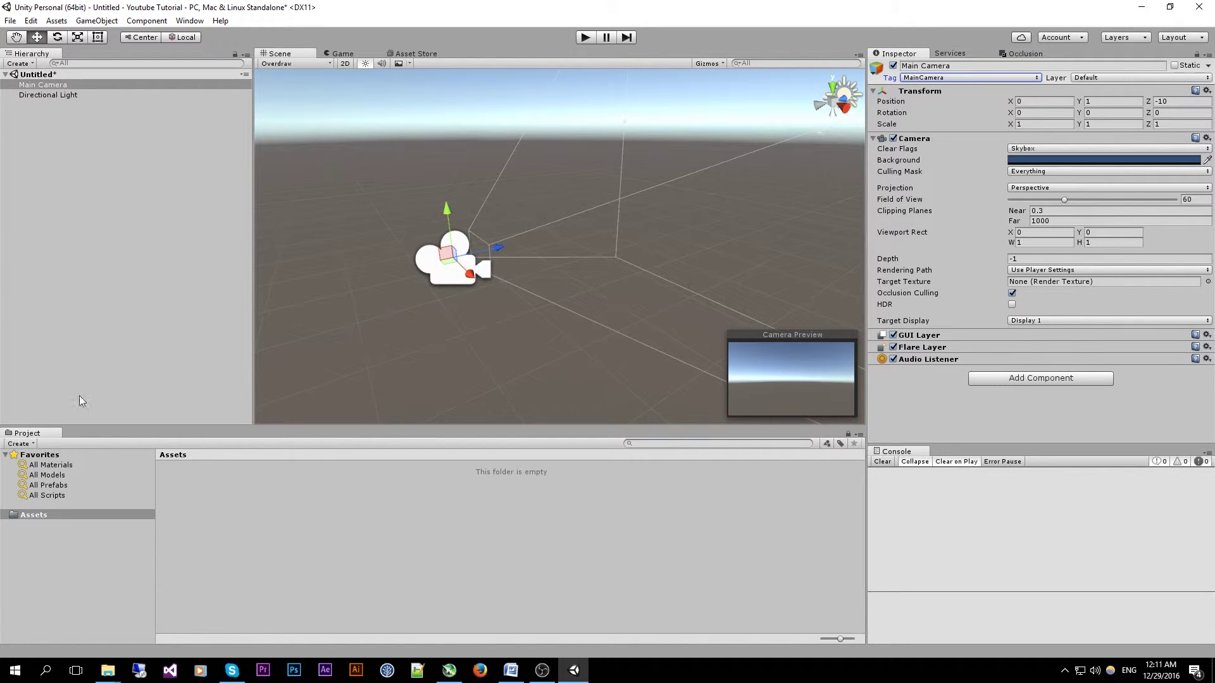
Dock the Console beside the Project window and bring the Project window back to the front.
click(13, 433)
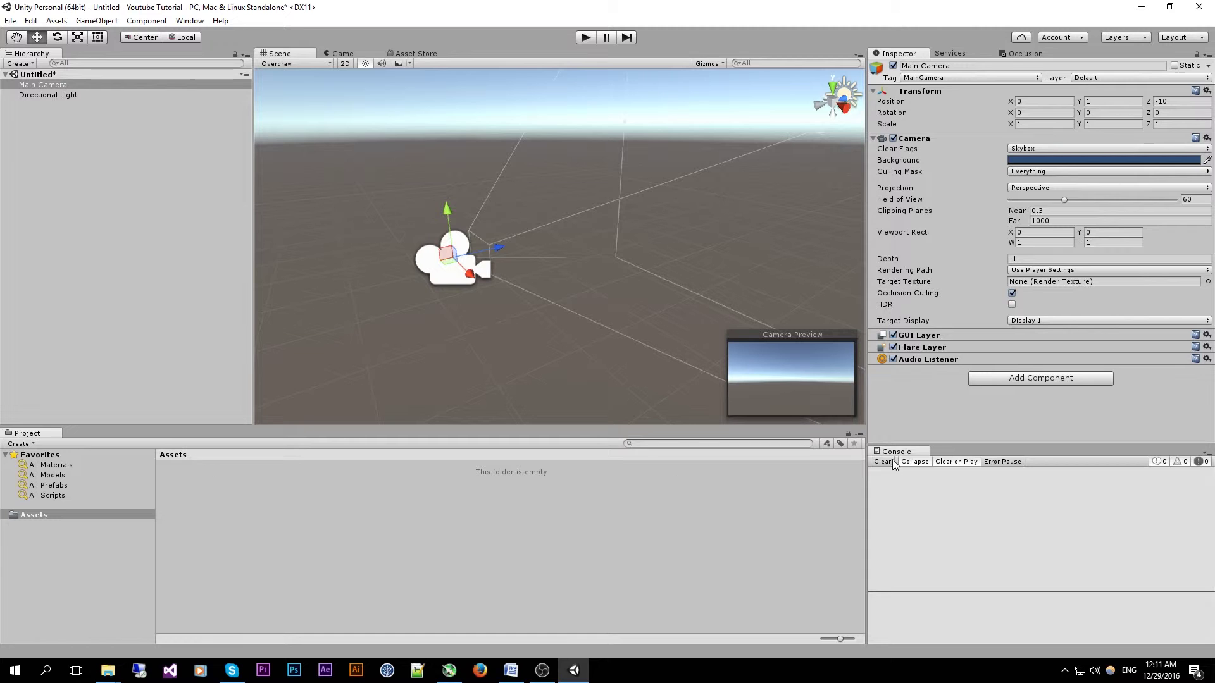
drag(896, 451, 100, 451)
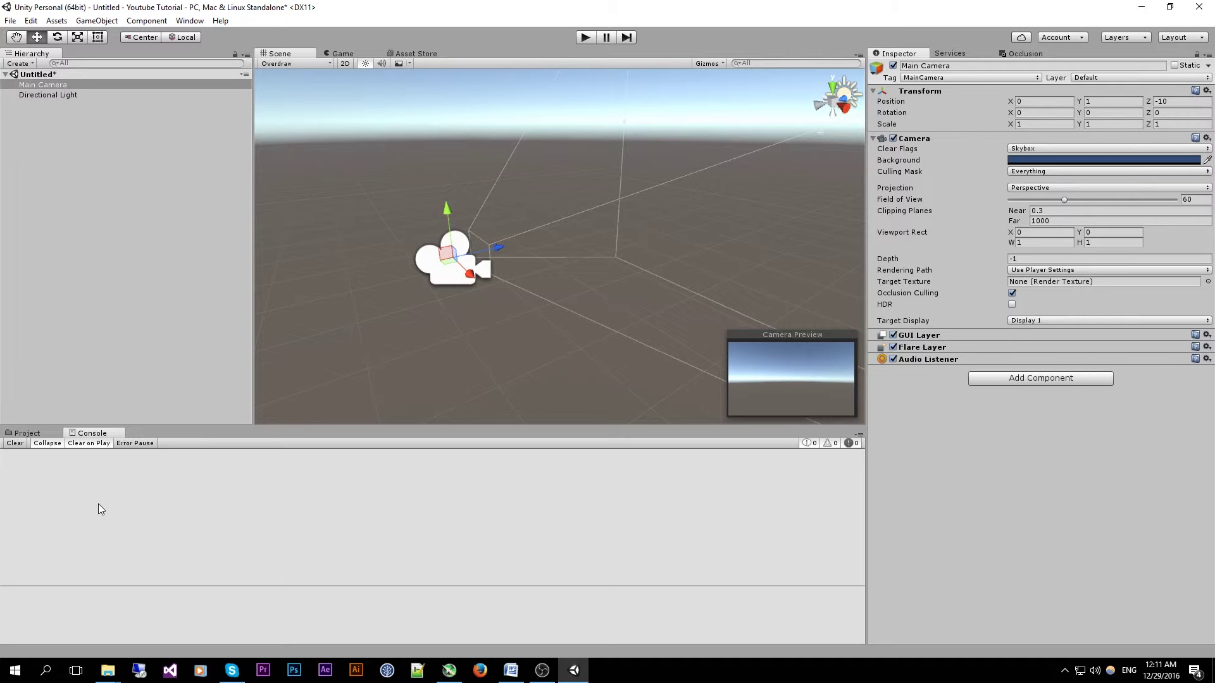
click(27, 433)
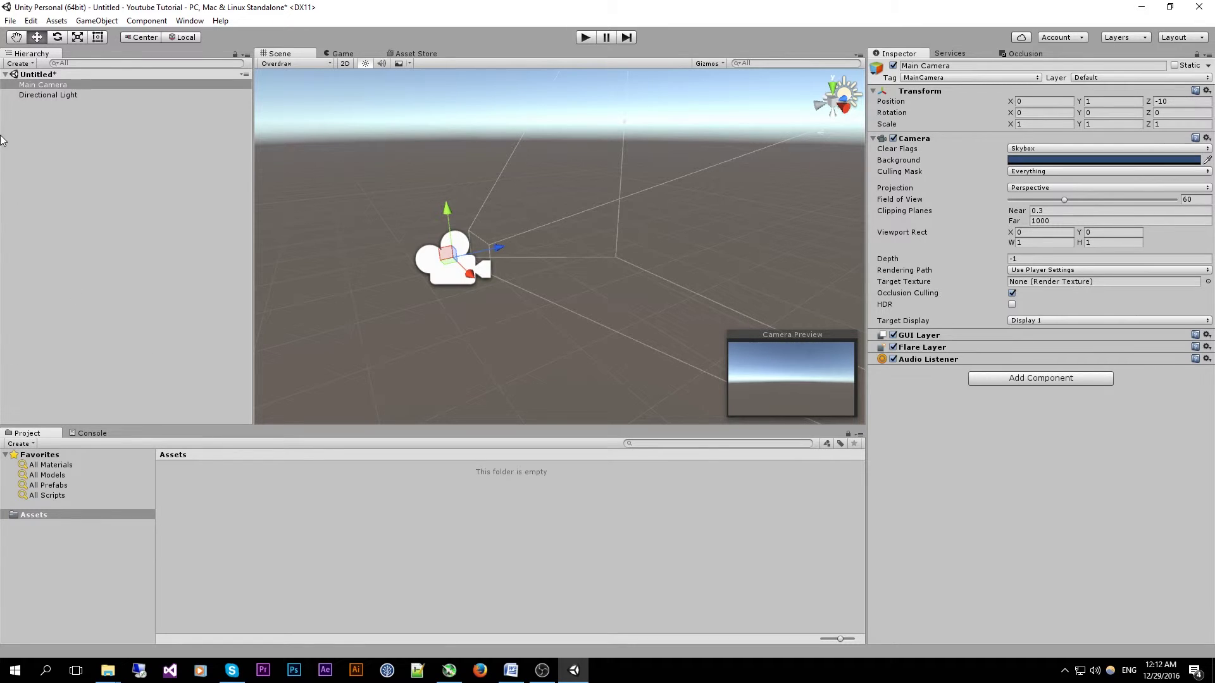
Import the complete Characters standard asset package into the project.
click(54, 22)
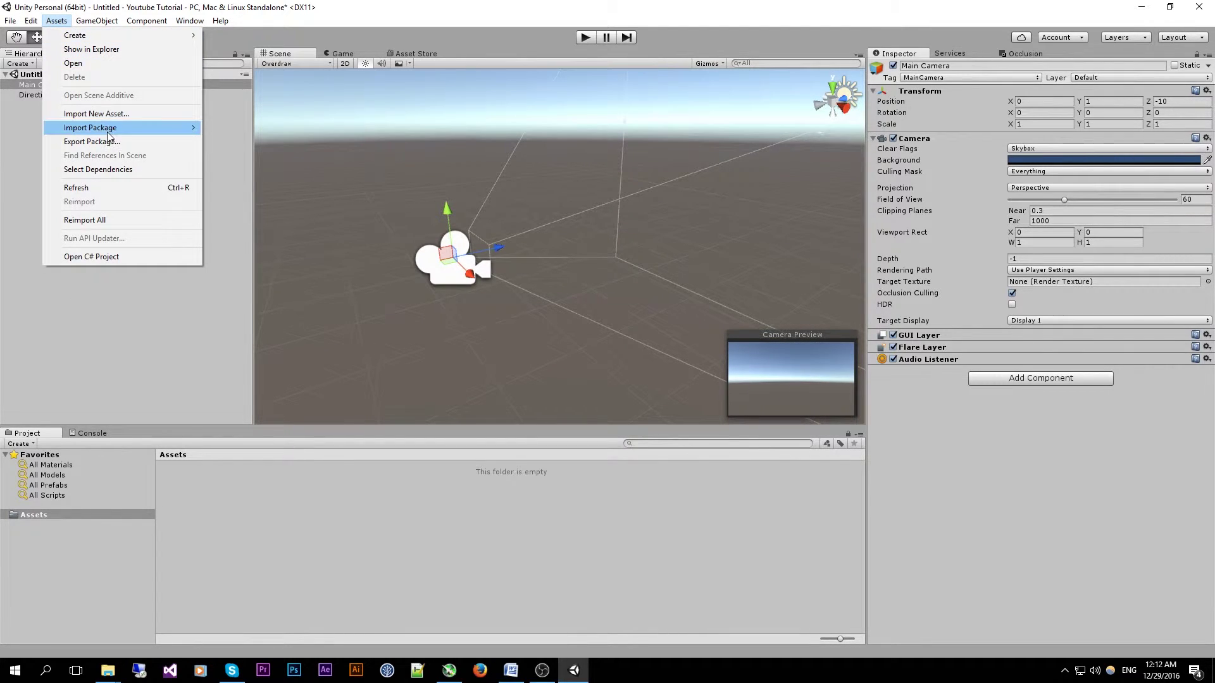
mouse_move(120, 134)
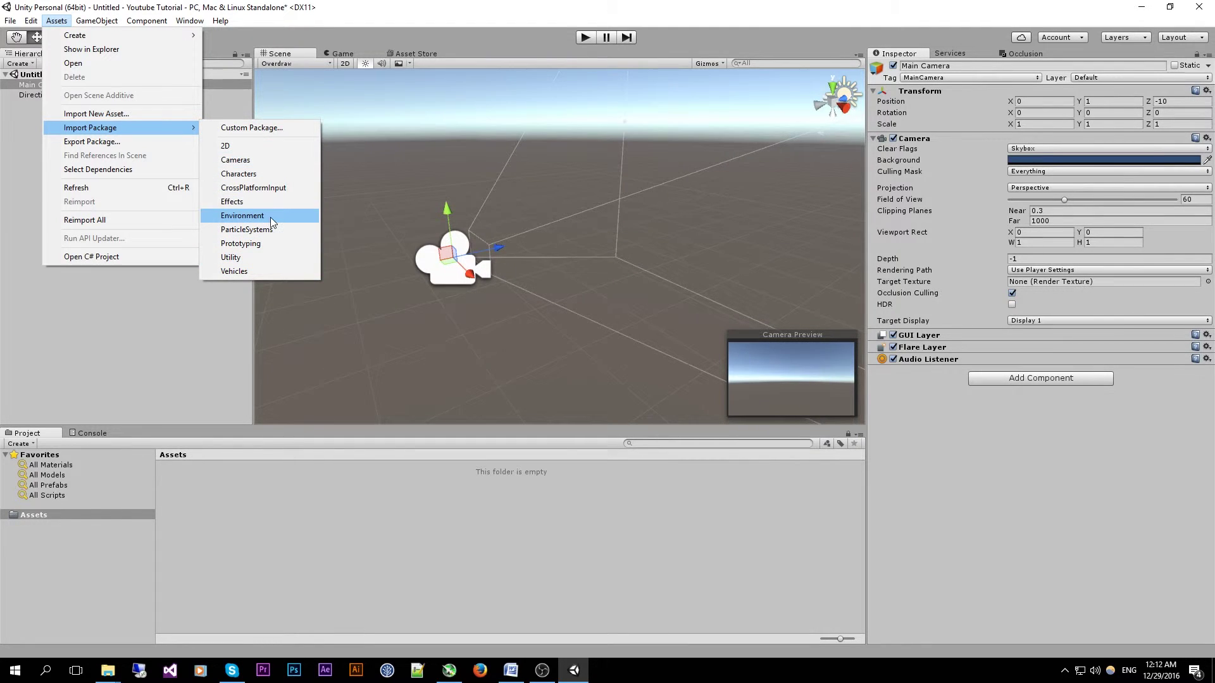
click(263, 171)
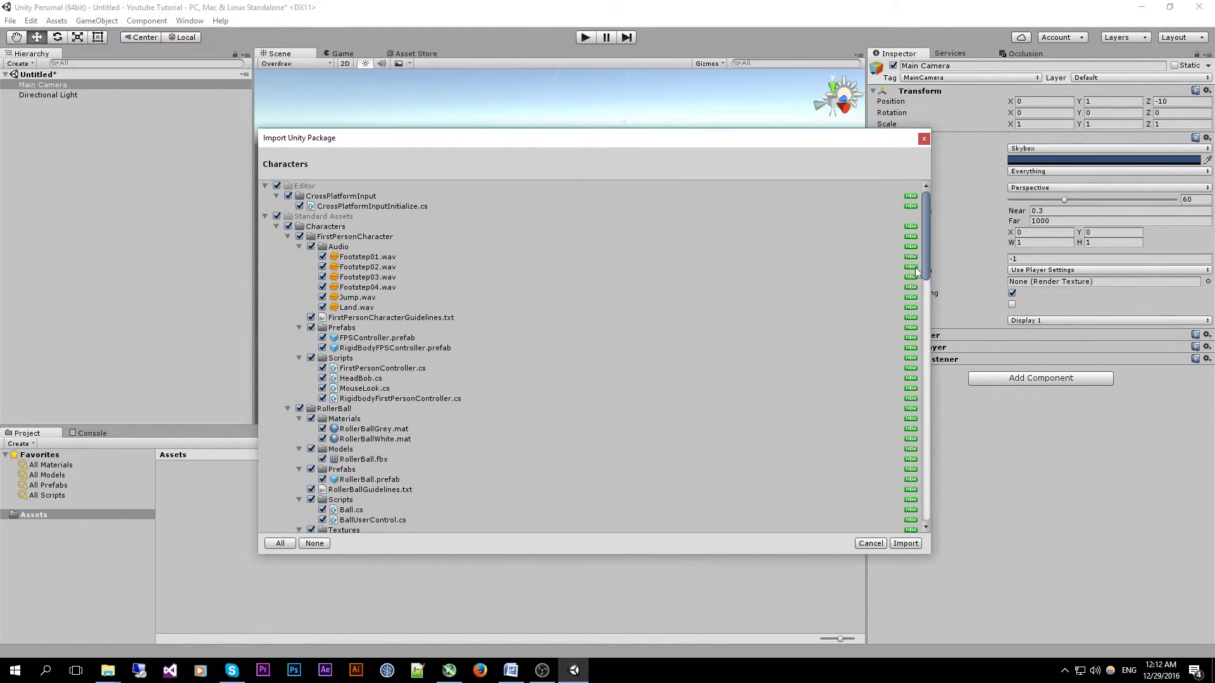
mouse_move(925, 247)
mouse_down()
mouse_move(925, 484)
mouse_move(924, 246)
mouse_up()
click(905, 543)
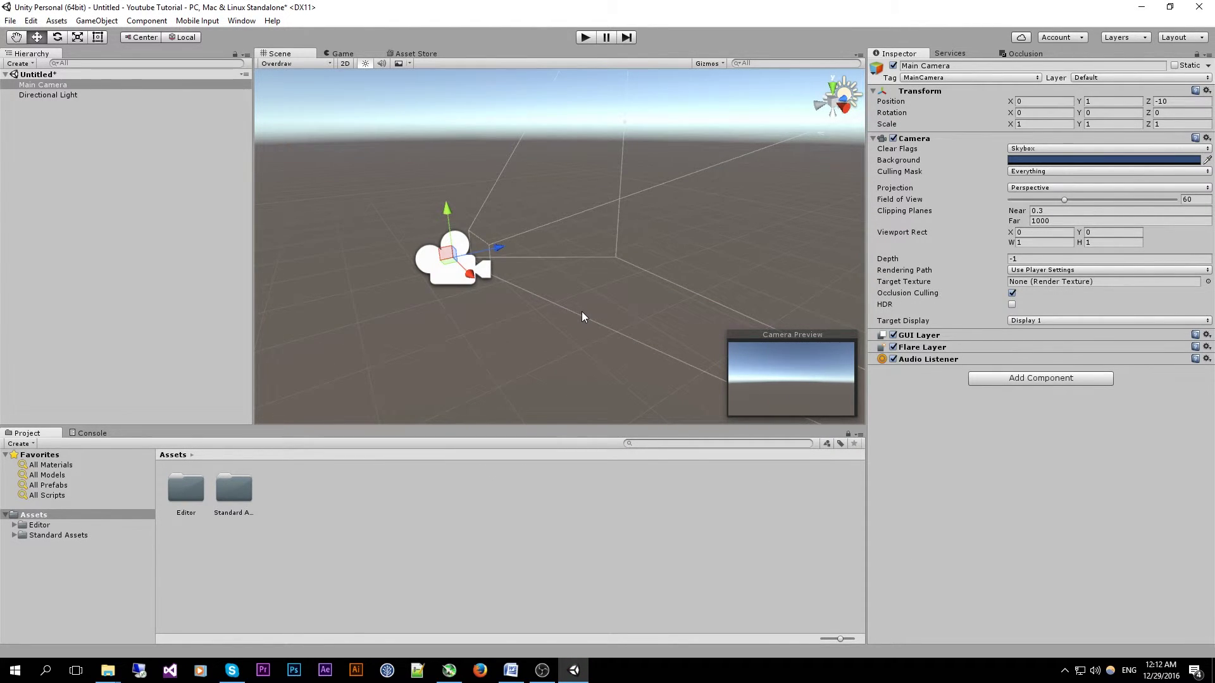
Select the FPSController prefab in Standard Assets > Characters > FirstPersonCharacter > Prefabs.
click(14, 535)
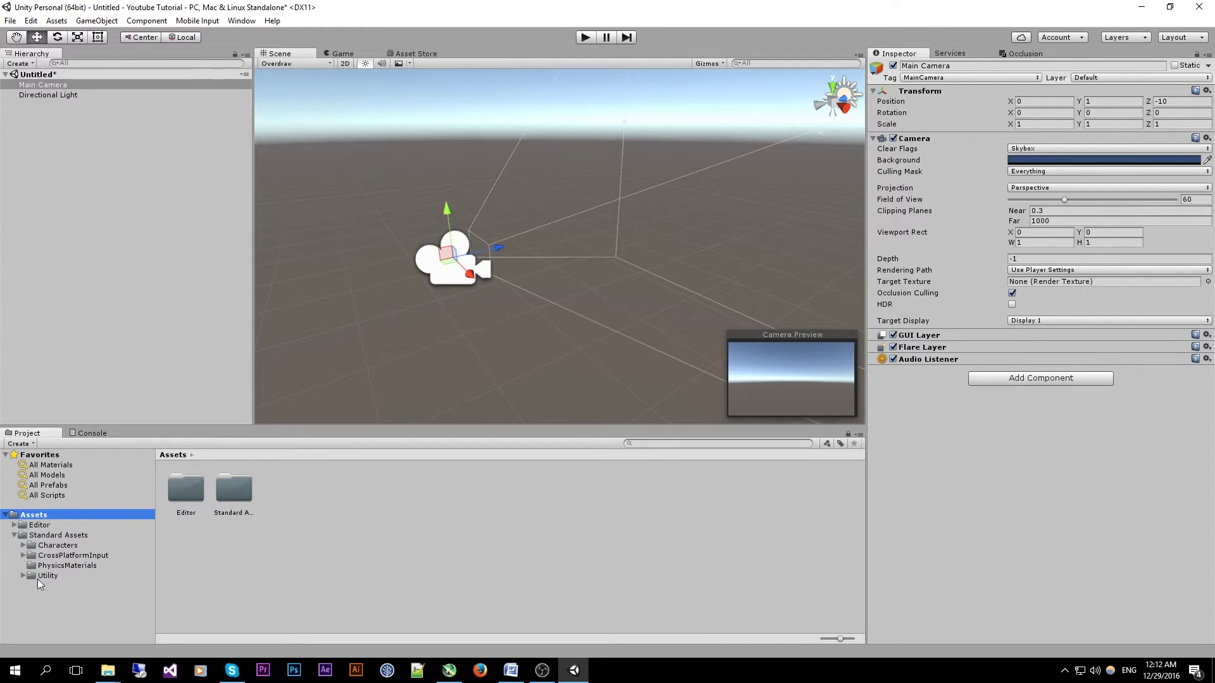
click(28, 548)
click(23, 546)
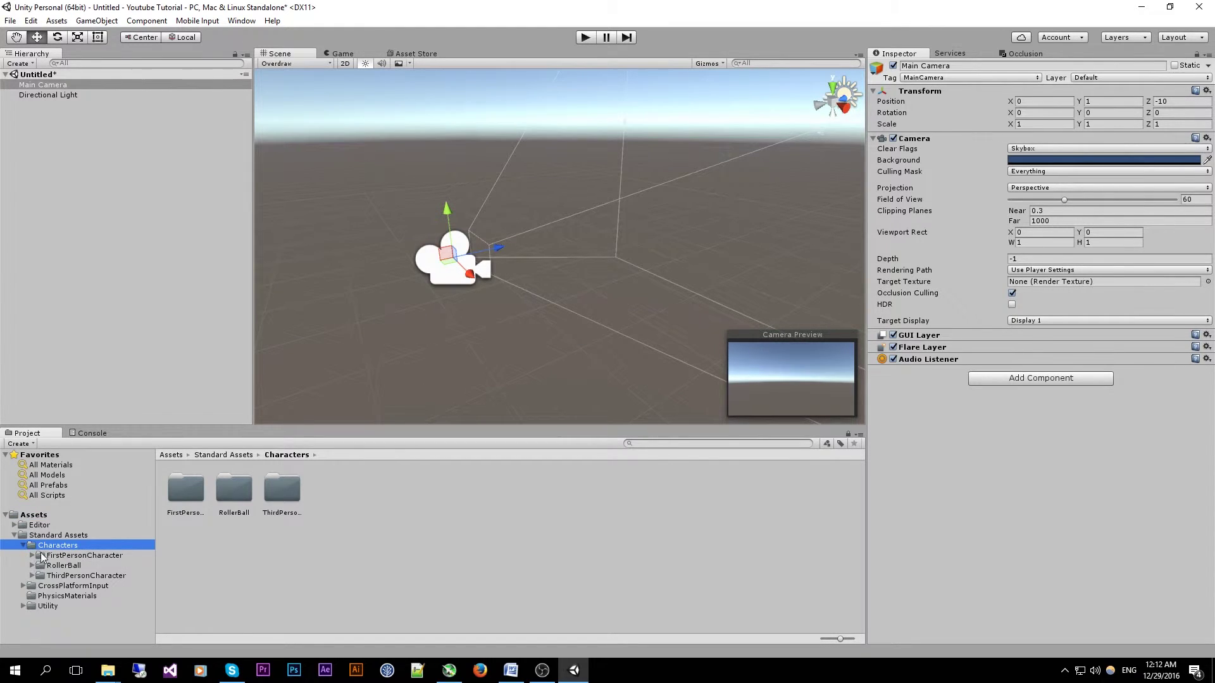
click(29, 554)
click(30, 555)
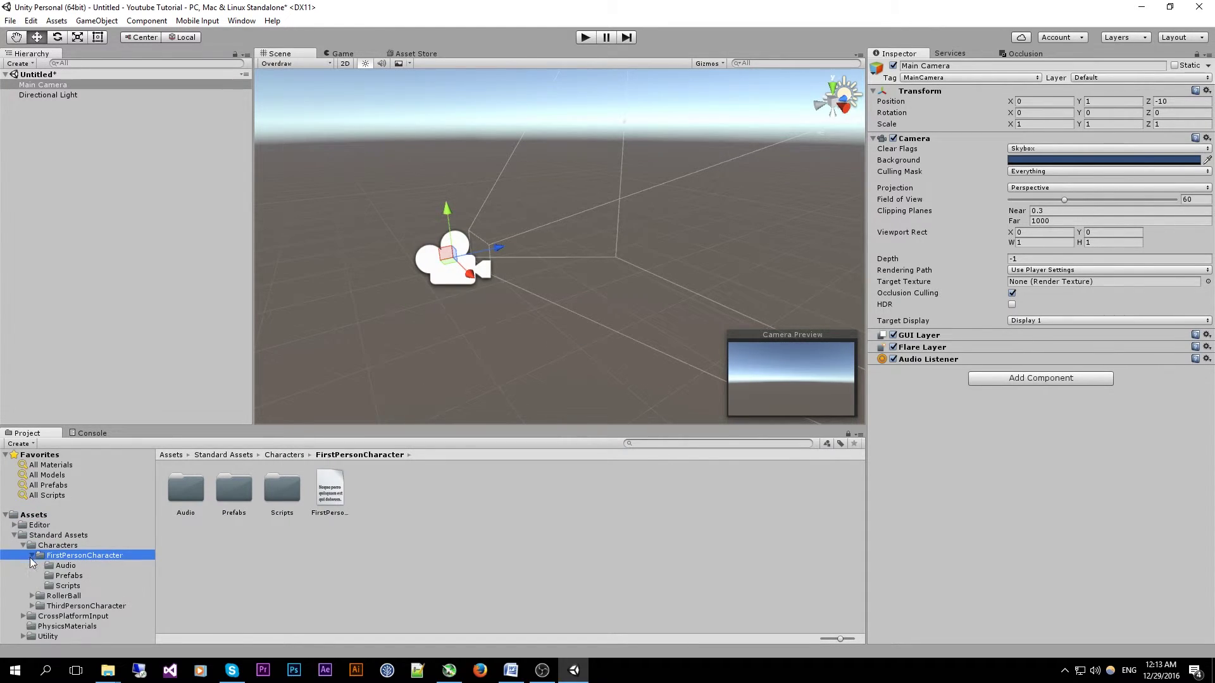
click(73, 577)
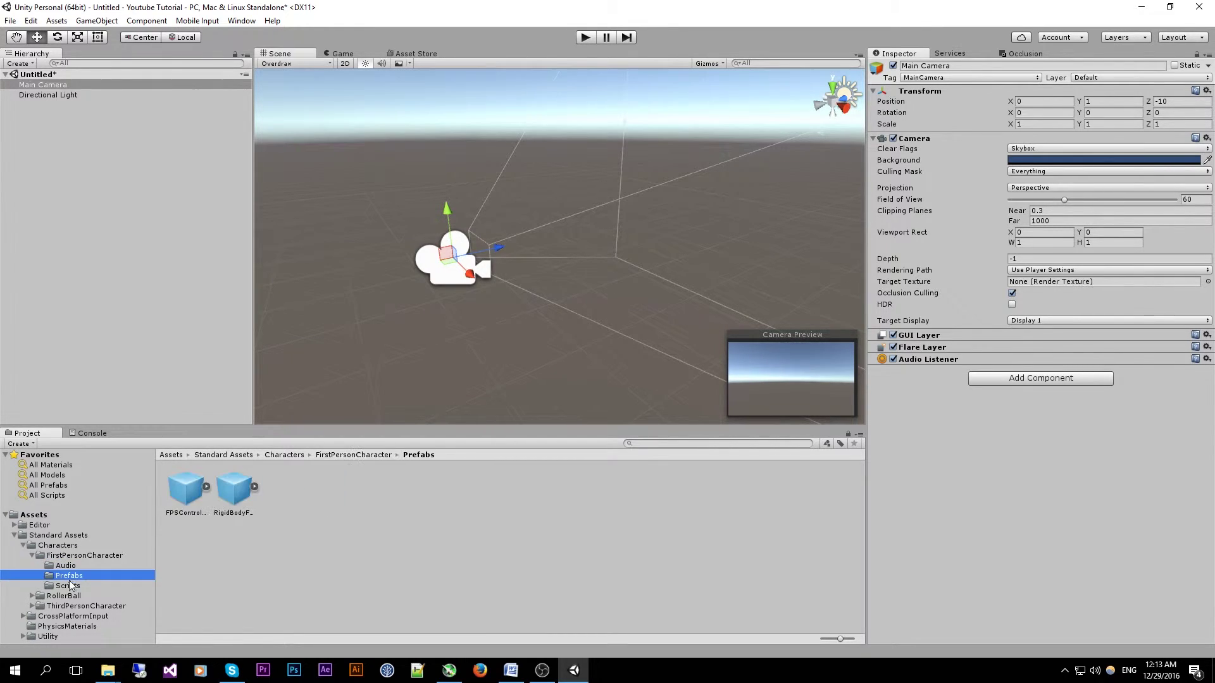
click(183, 488)
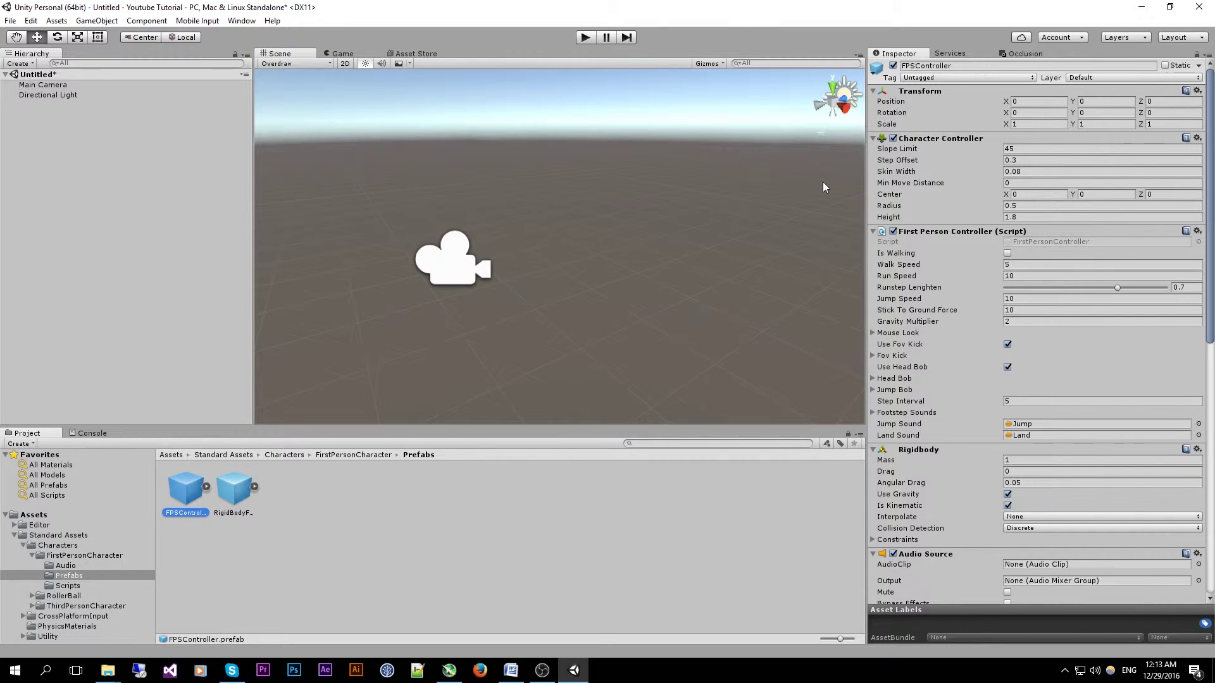
Create an empty GameObject in the scene.
right_drag(550, 264, 588, 292)
click(93, 21)
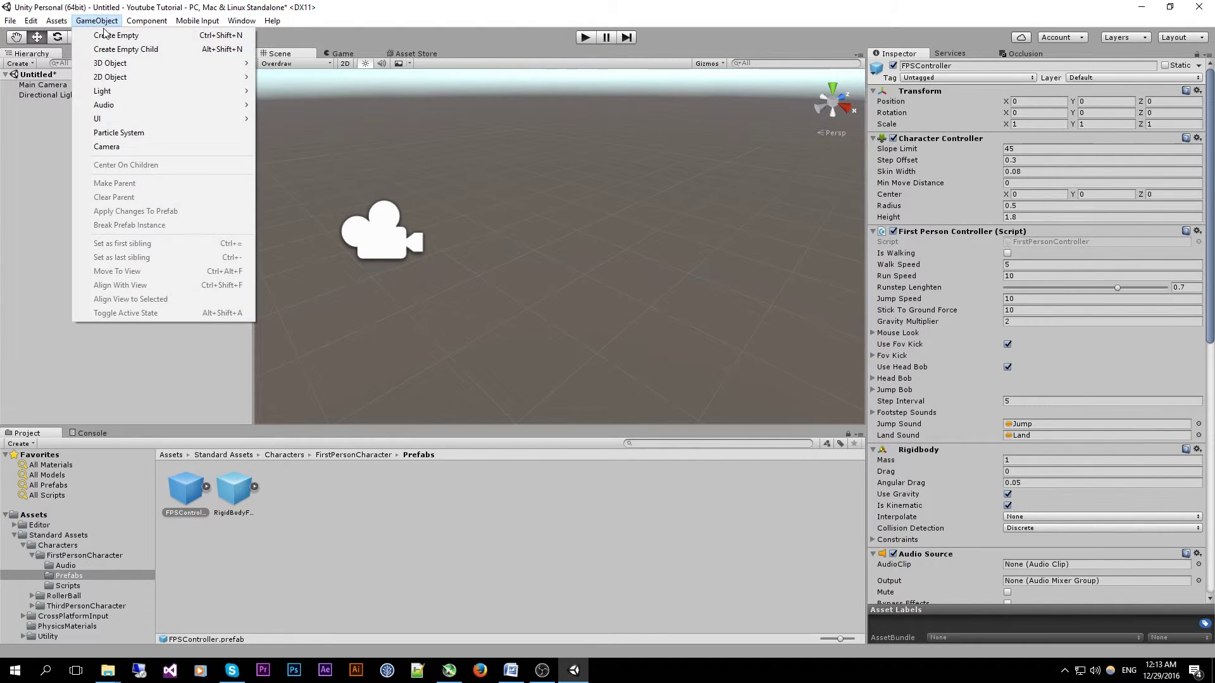
click(108, 32)
right_drag(557, 345, 574, 321)
scroll(572, 318, up, 3)
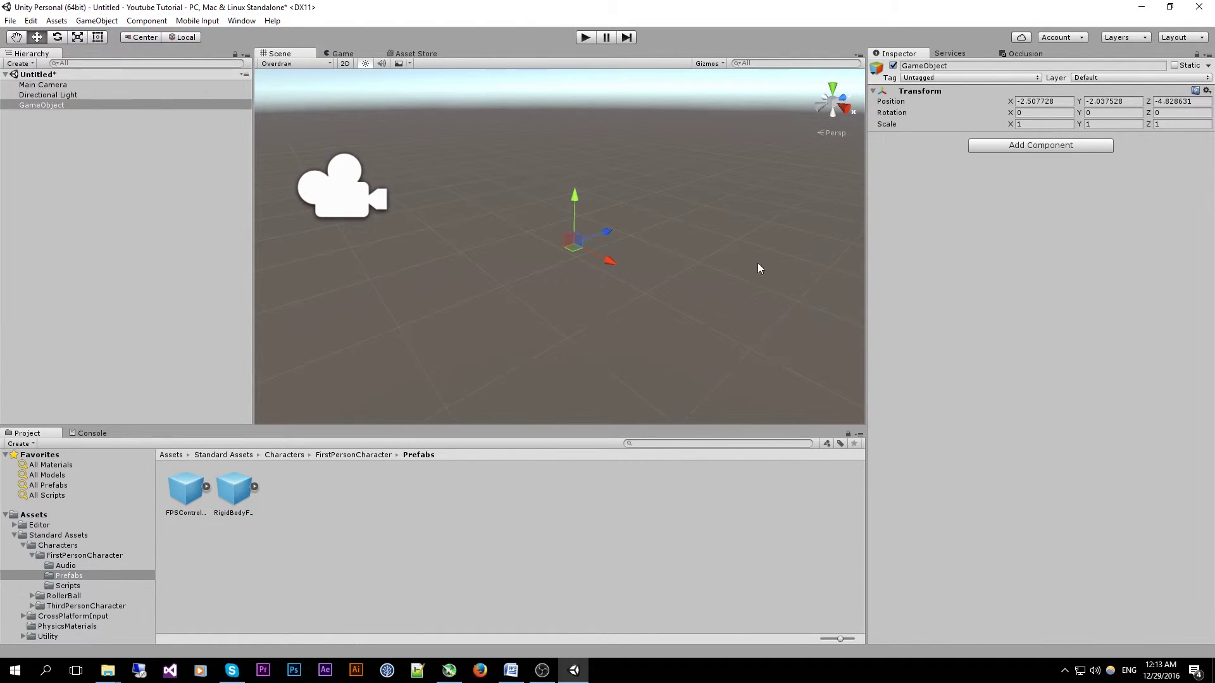
Add an Audio Source component to the empty GameObject and collapse its settings.
click(1062, 147)
text(audio)
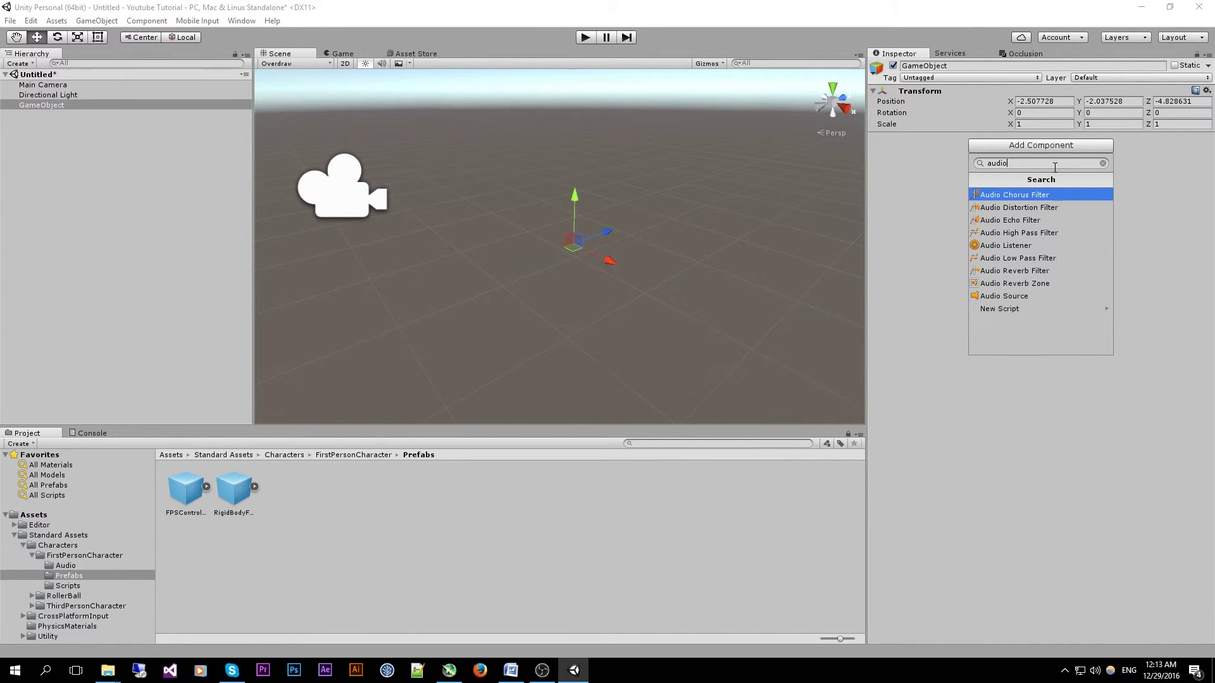
click(1022, 296)
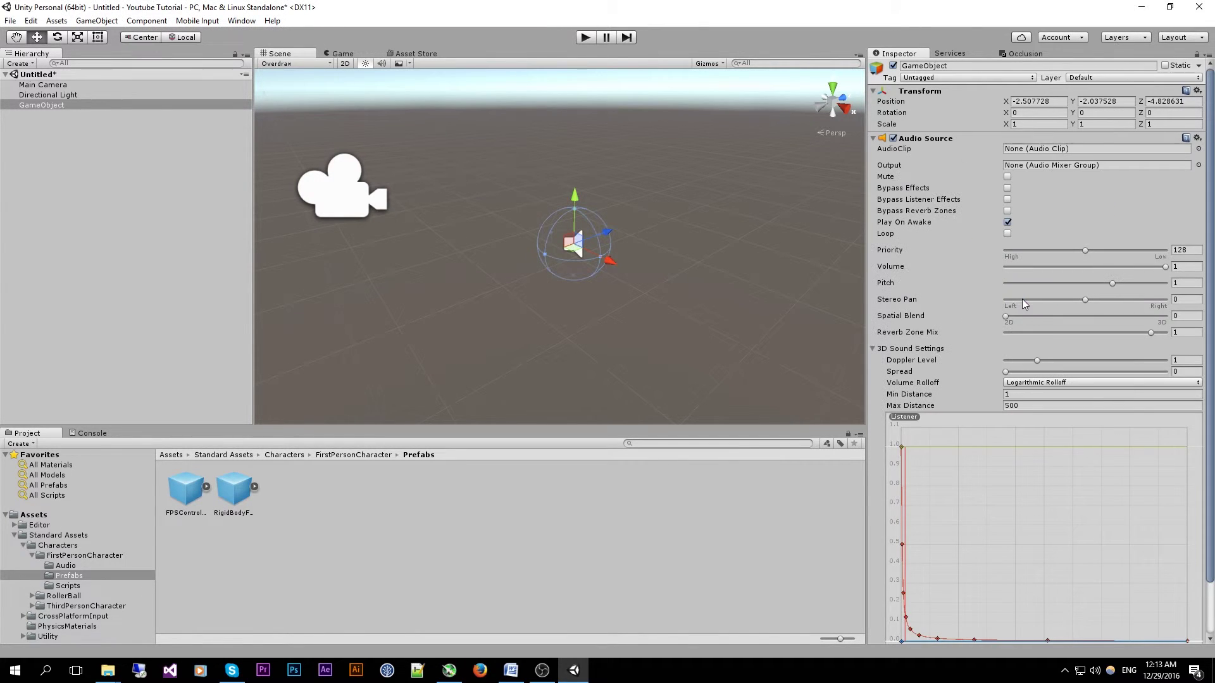
click(874, 138)
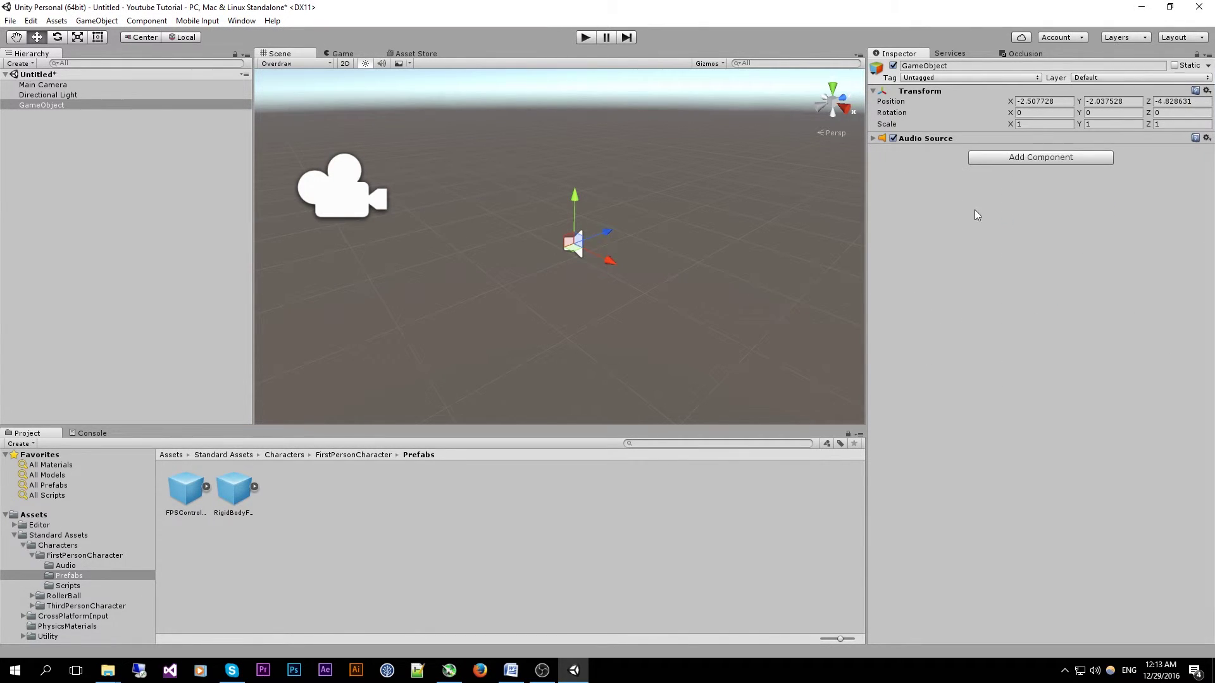
Save the GameObject with the Audio Source as a prefab in the FirstPersonCharacter Prefabs folder.
right_drag(620, 329, 614, 327)
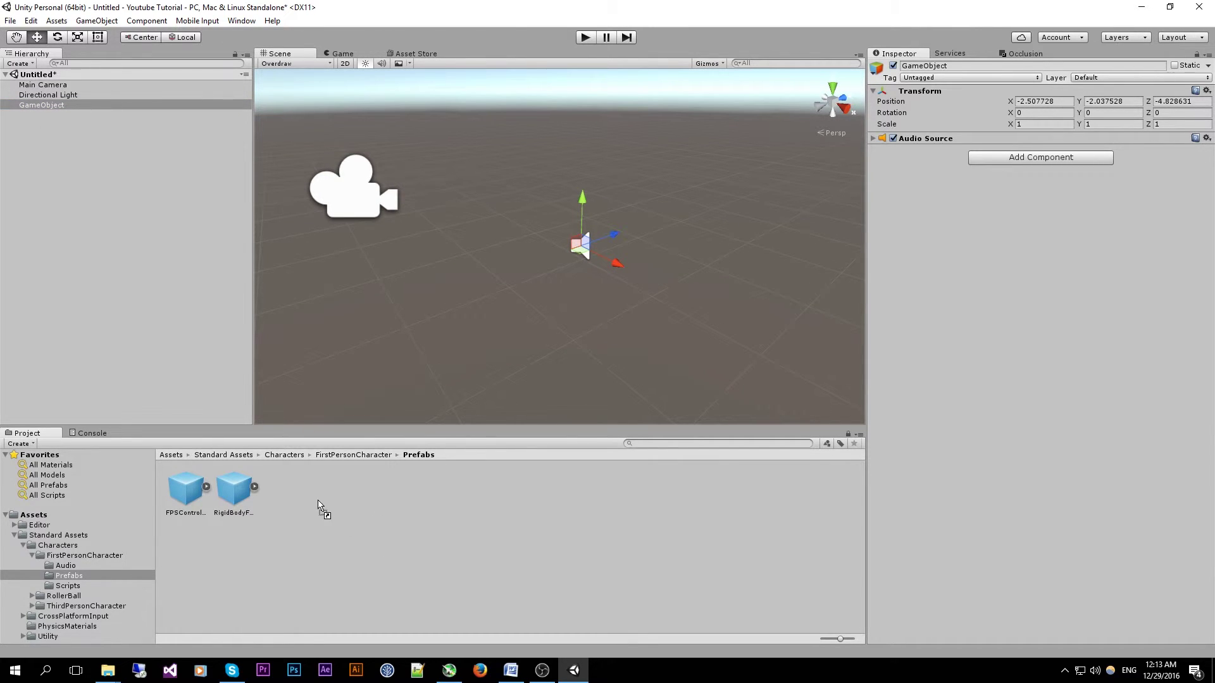
drag(318, 505, 320, 505)
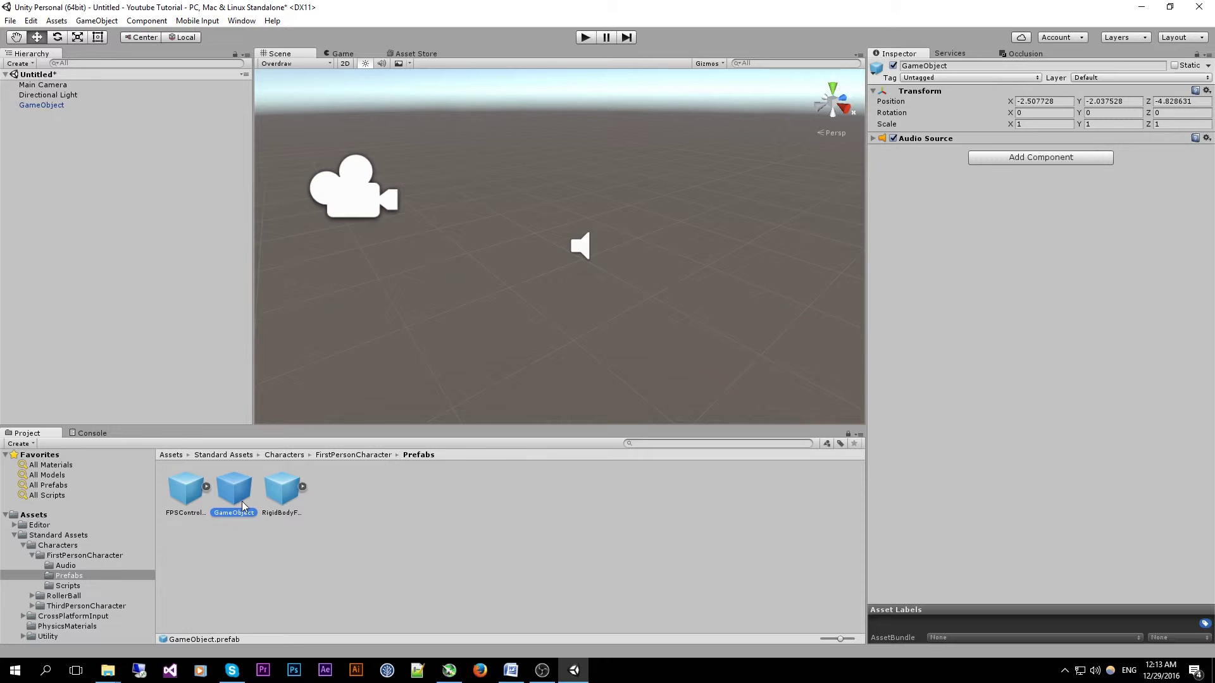
click(284, 511)
click(239, 506)
click(377, 588)
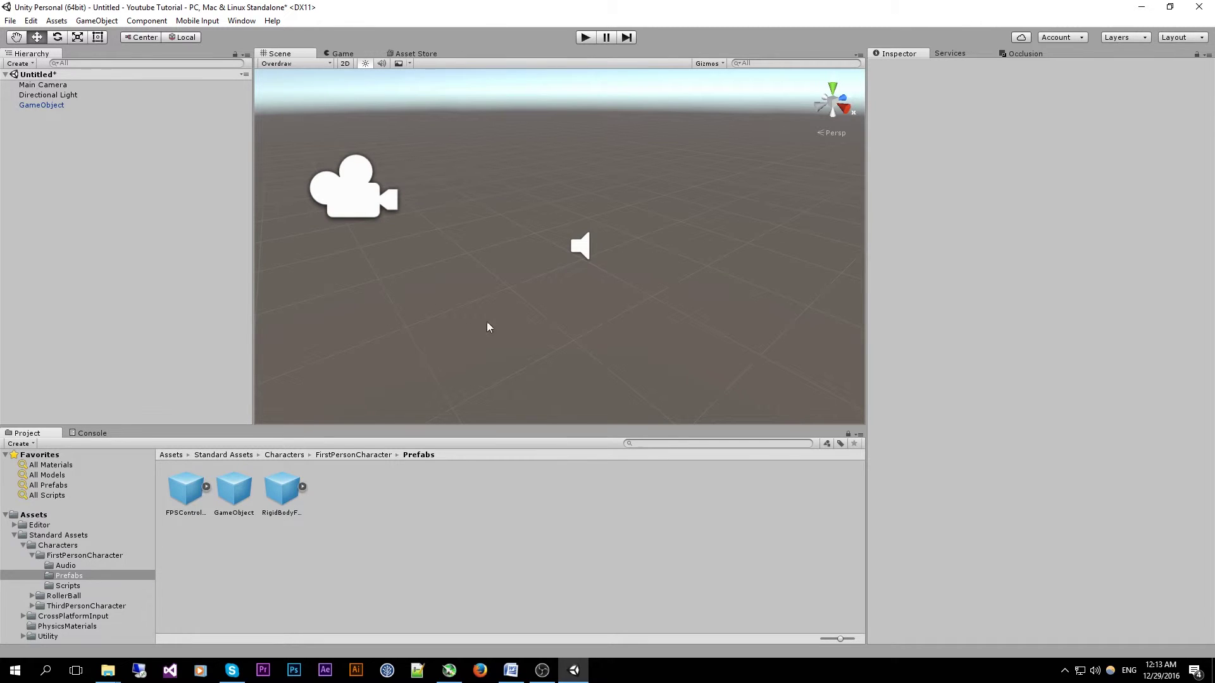
Place the FPSController prefab in the scene at about X -3.84, Z -4.39 and raise it to about Y -0.66.
right_drag(487, 323, 491, 327)
drag(187, 502, 534, 249)
right_drag(522, 295, 534, 263)
drag(520, 253, 520, 225)
right_drag(527, 298, 520, 378)
scroll(526, 365, up, 2)
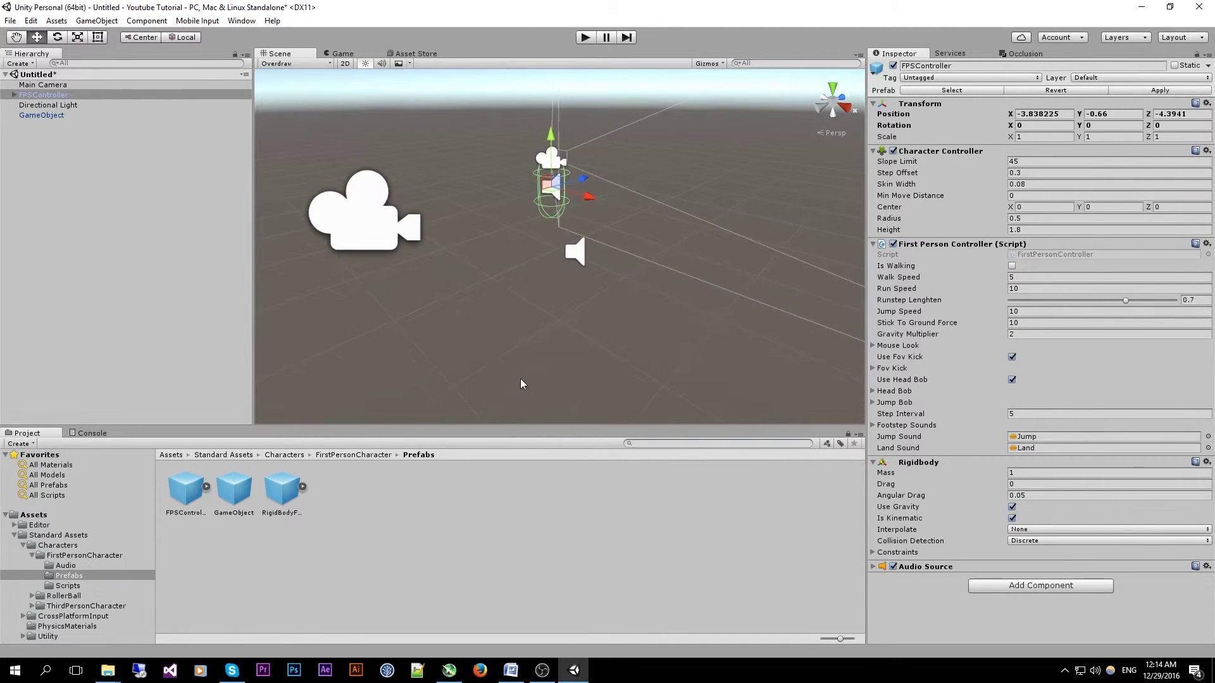
Raise the FPSController further, to about Y 0.31.
scroll(520, 379, up, 1)
scroll(520, 379, up, 3)
middle_drag(530, 354, 545, 366)
scroll(546, 344, up, 2)
mouse_move(547, 320)
middle_down()
mouse_move(544, 355)
mouse_move(549, 317)
middle_up()
right_drag(549, 316, 549, 272)
drag(549, 184, 548, 124)
middle_drag(539, 206, 563, 279)
right_drag(563, 278, 559, 285)
Add a 3D Plane object to the scene.
click(96, 21)
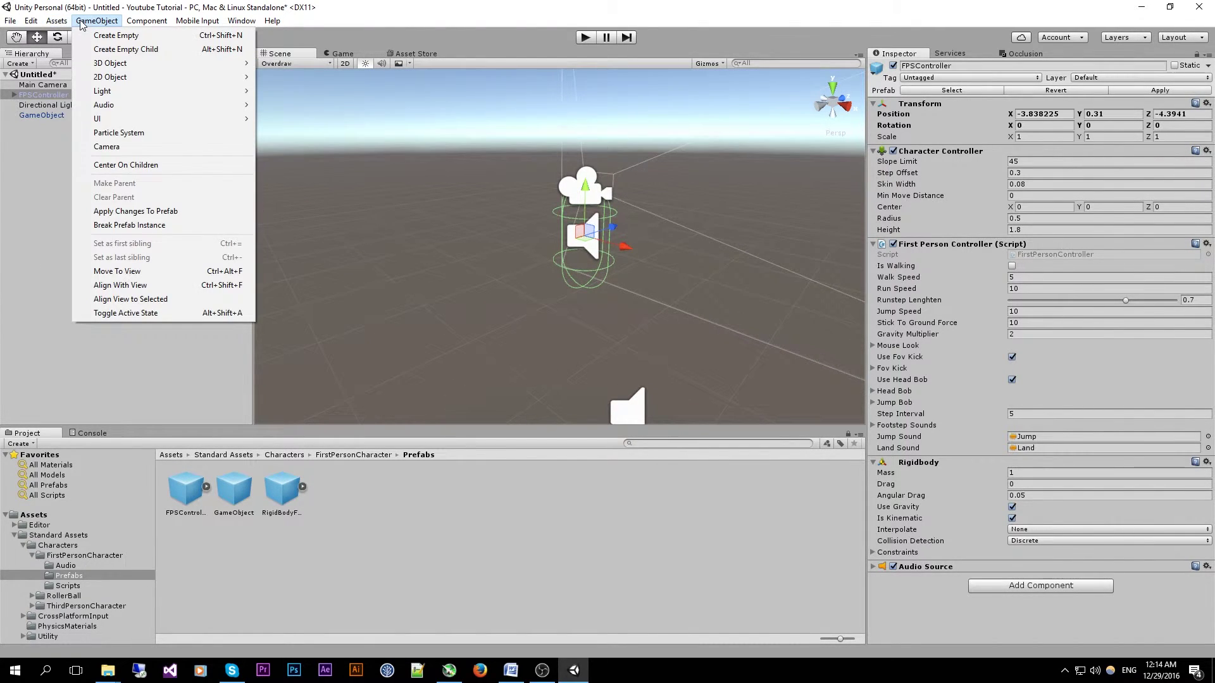
mouse_move(127, 62)
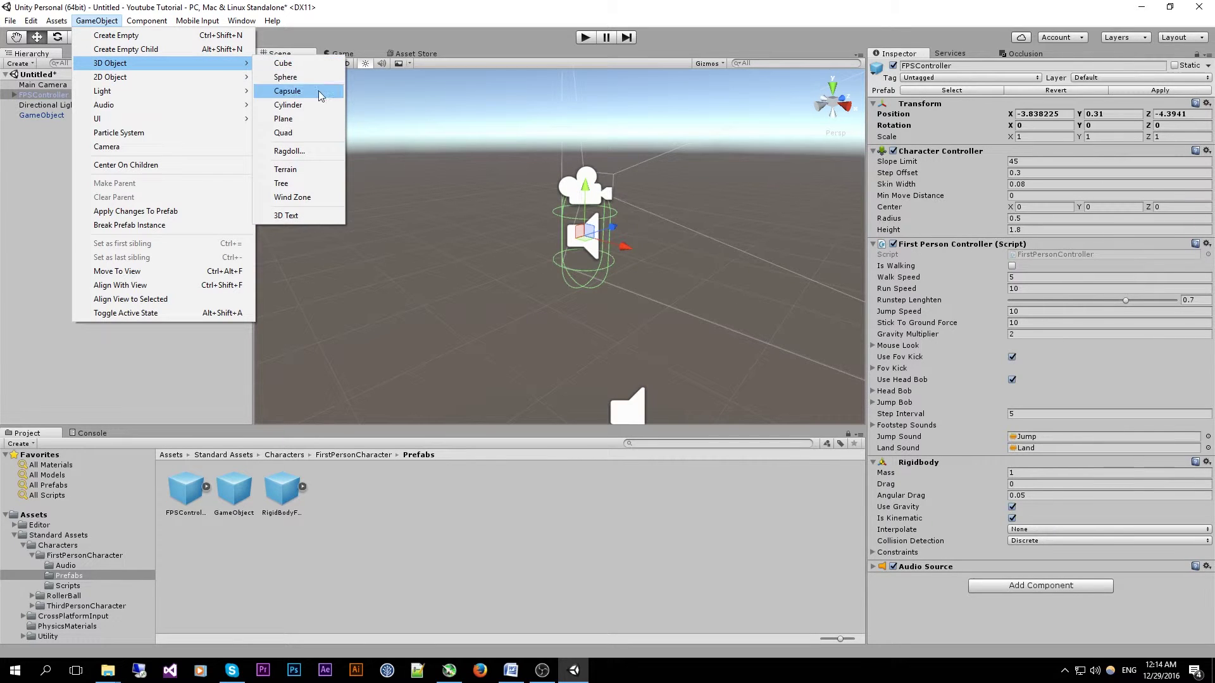
click(304, 123)
right_drag(604, 295, 601, 352)
right_drag(382, 241, 347, 230)
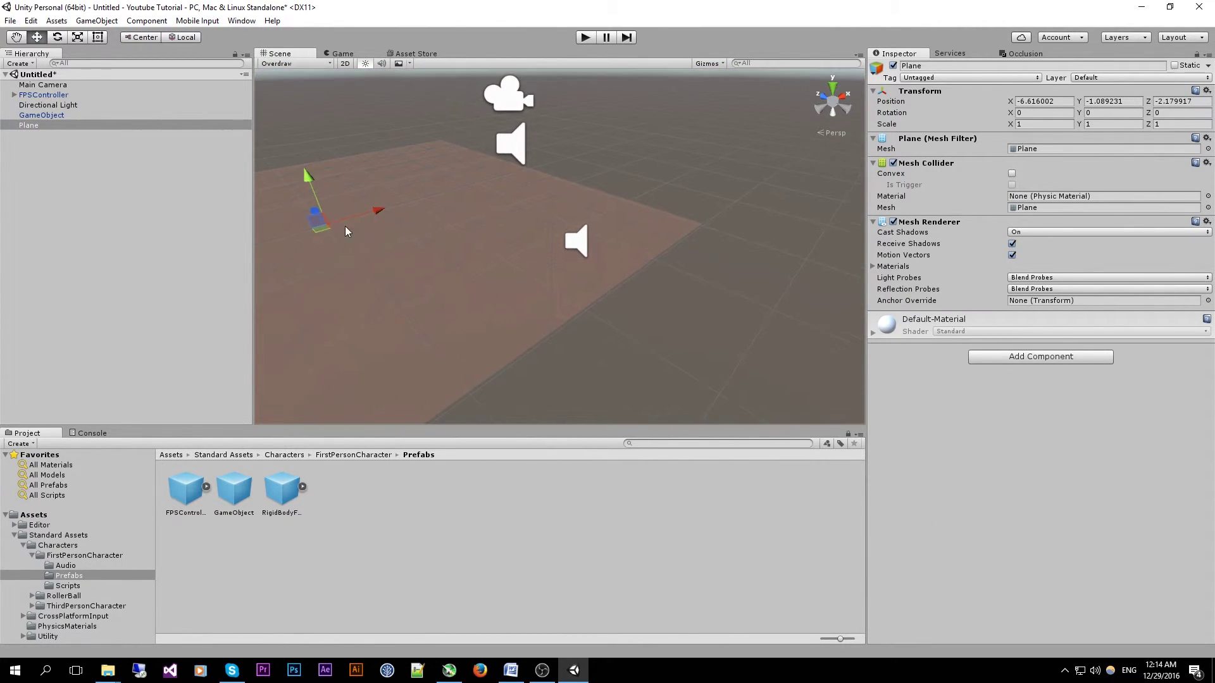
Move the plane to the world origin by setting its position to X 0, Y 0, Z 0.
drag(351, 218, 520, 192)
drag(434, 175, 544, 208)
click(1058, 100)
text(0)
click(1118, 103)
text(0)
click(1173, 103)
text(0)
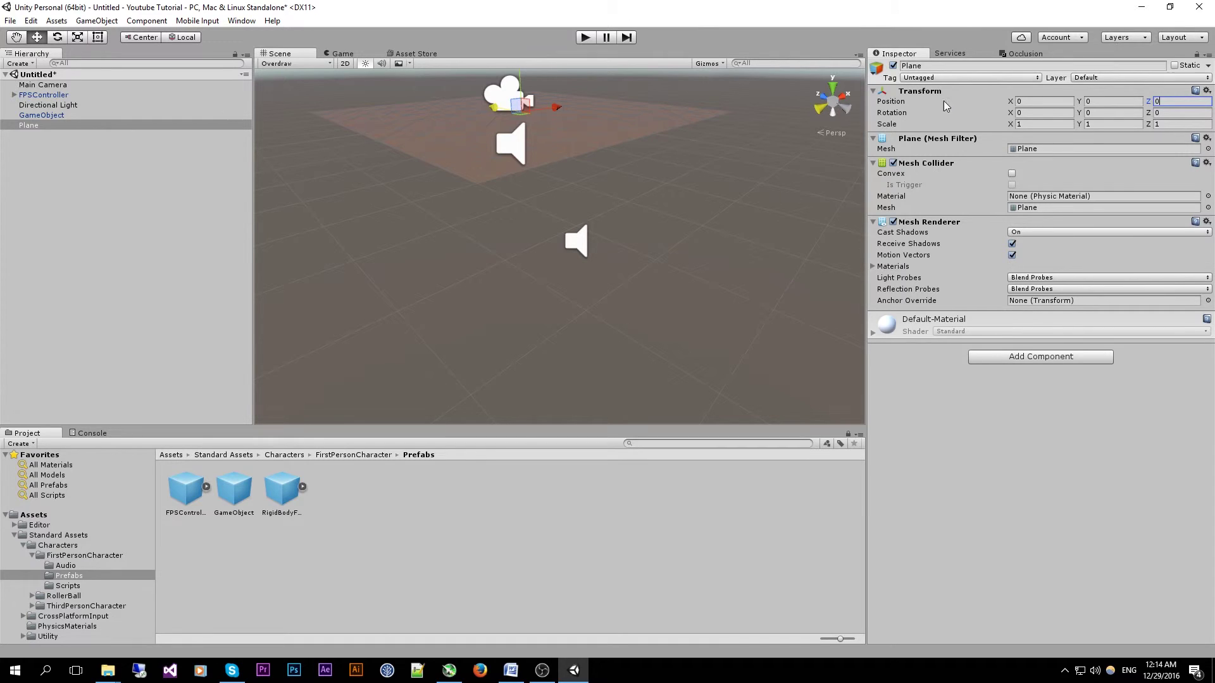
Rotate the plane to about X 27.69, Y 22.58, Z 11.19.
middle_drag(664, 160, 658, 272)
right_drag(658, 272, 620, 305)
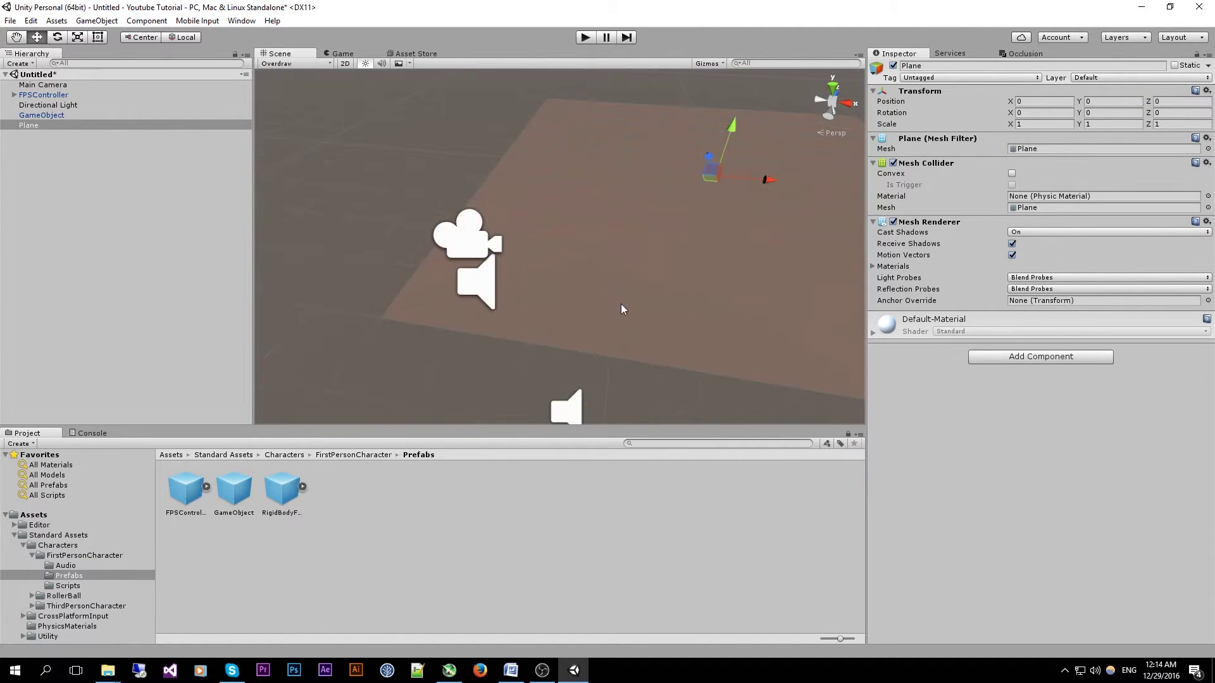
middle_drag(620, 305, 684, 334)
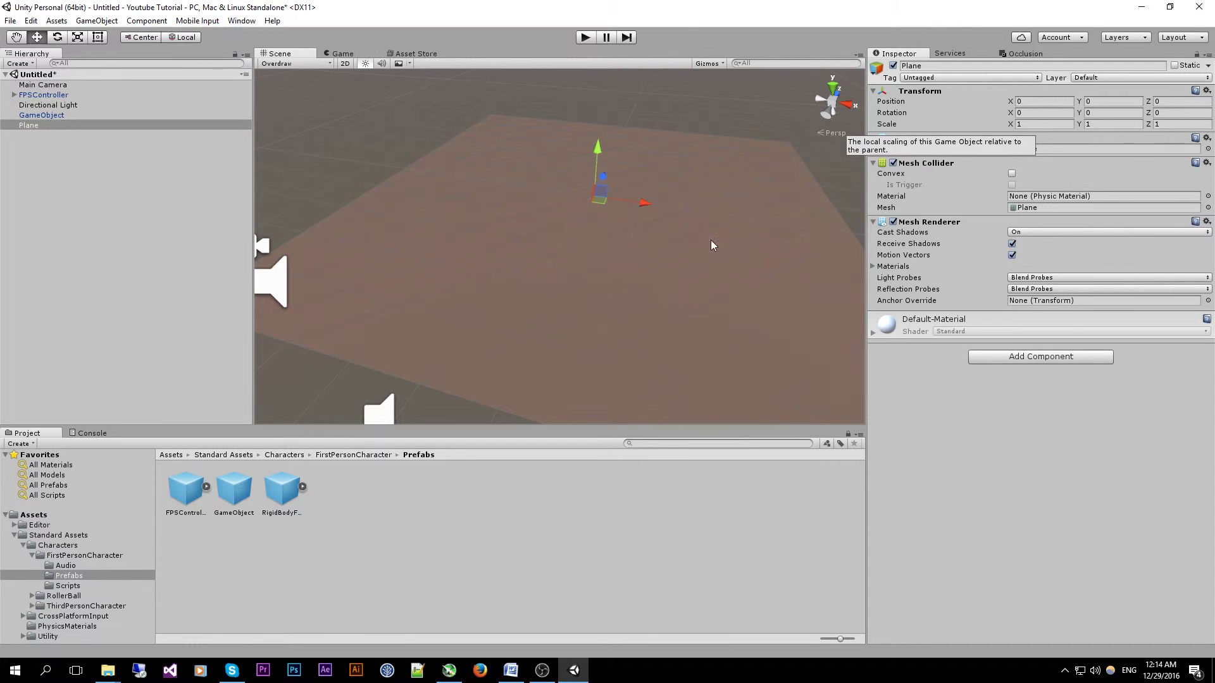
right_drag(670, 251, 688, 252)
drag(1079, 113, 245, 133)
click(1020, 114)
text(27.69)
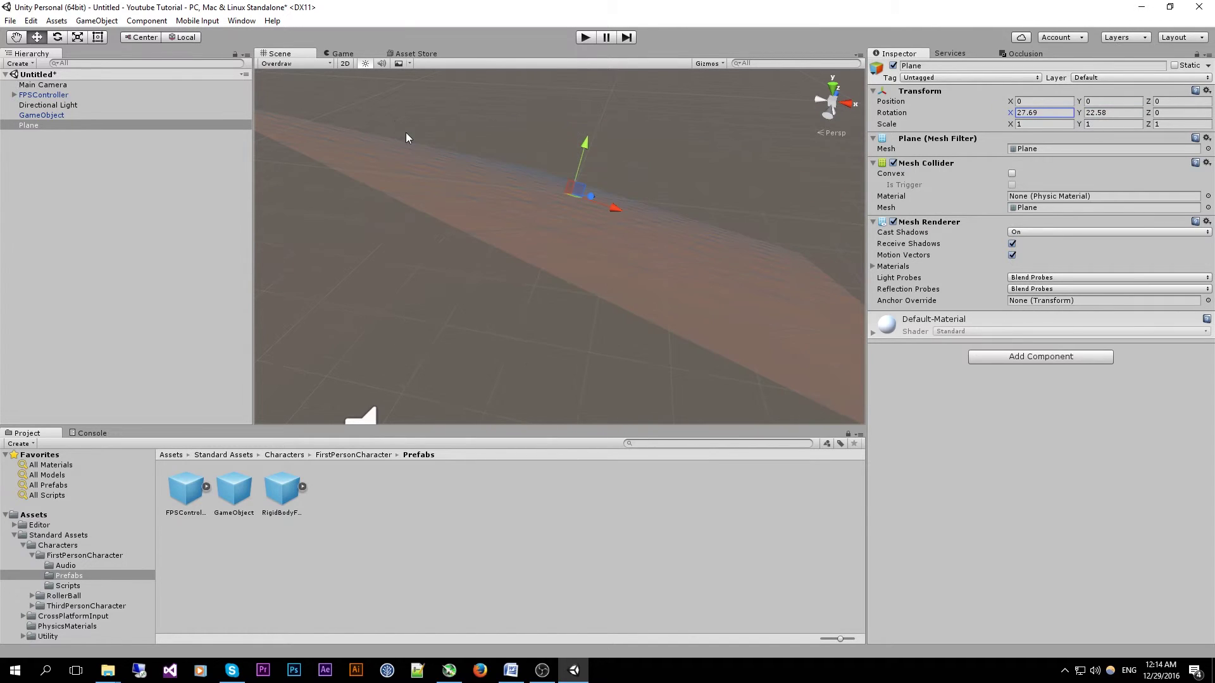
drag(1149, 114, 166, 116)
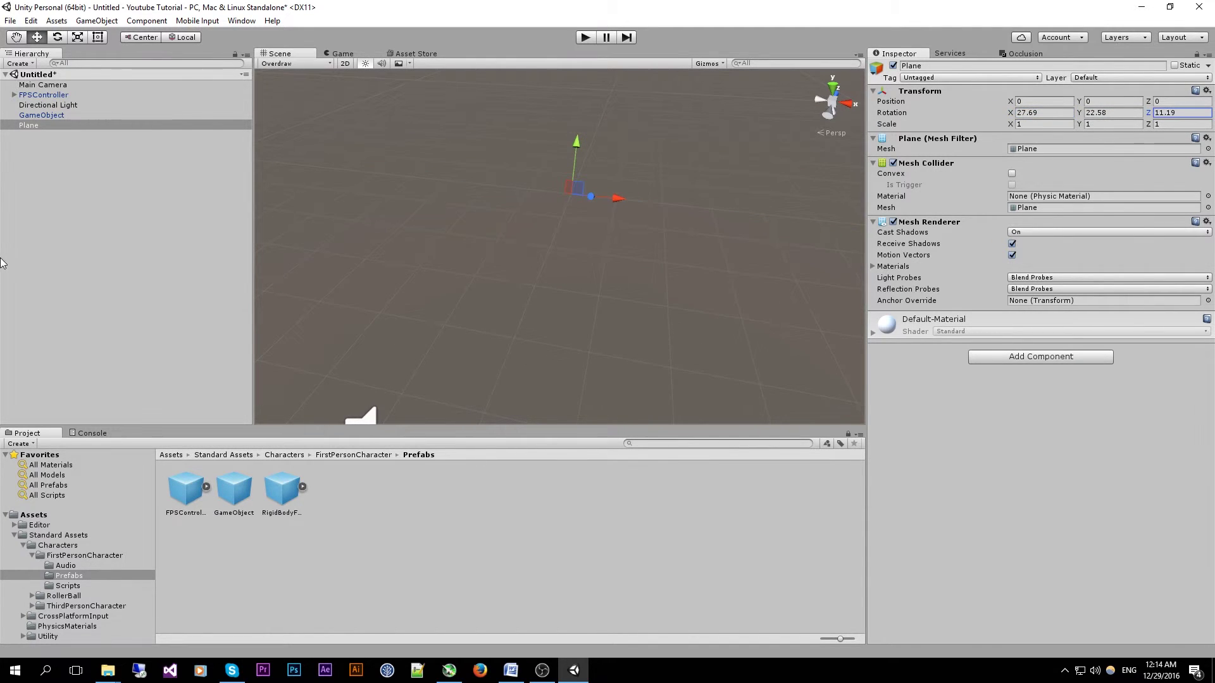
right_drag(633, 244, 799, 183)
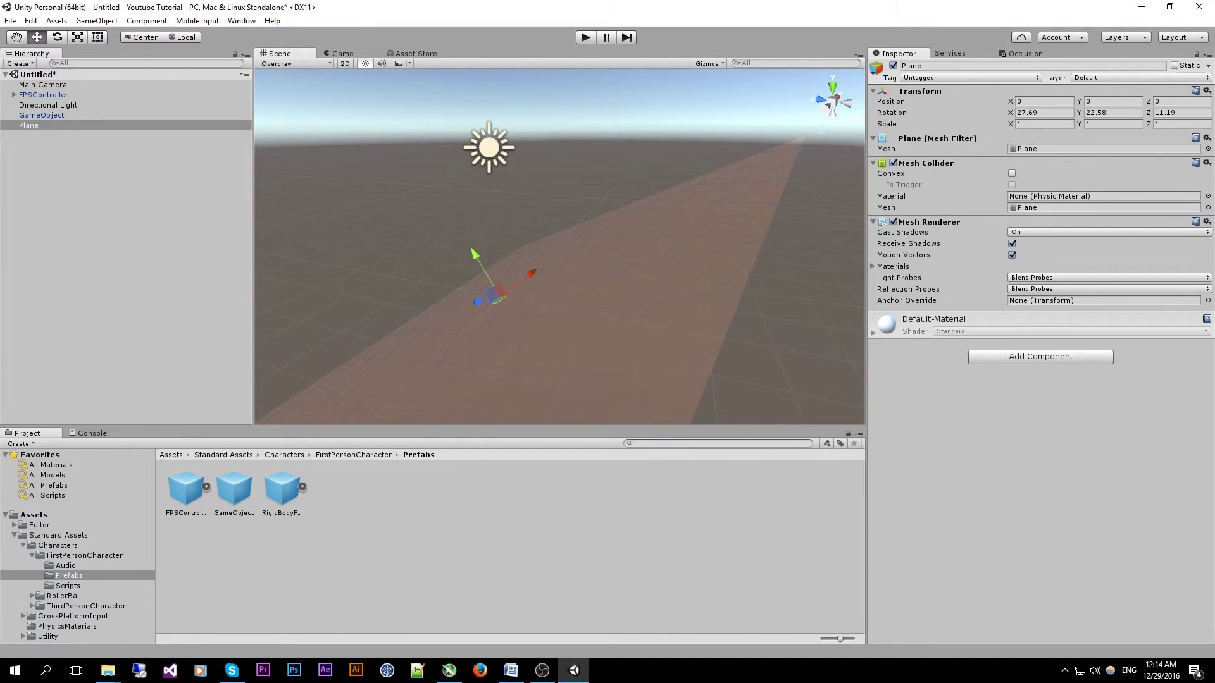
Reset the plane's Transform component to its default values.
click(1206, 92)
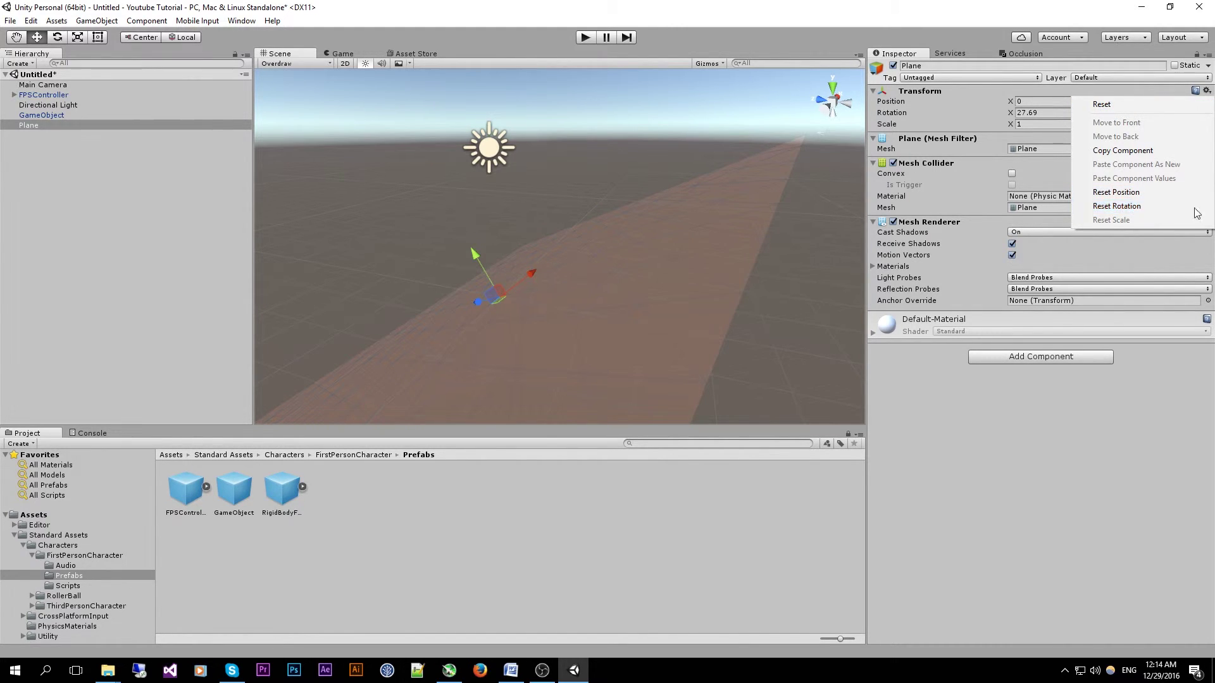
click(1121, 105)
alt+drag(699, 328, 605, 332)
right_drag(604, 332, 599, 267)
scroll(599, 271, down, 3)
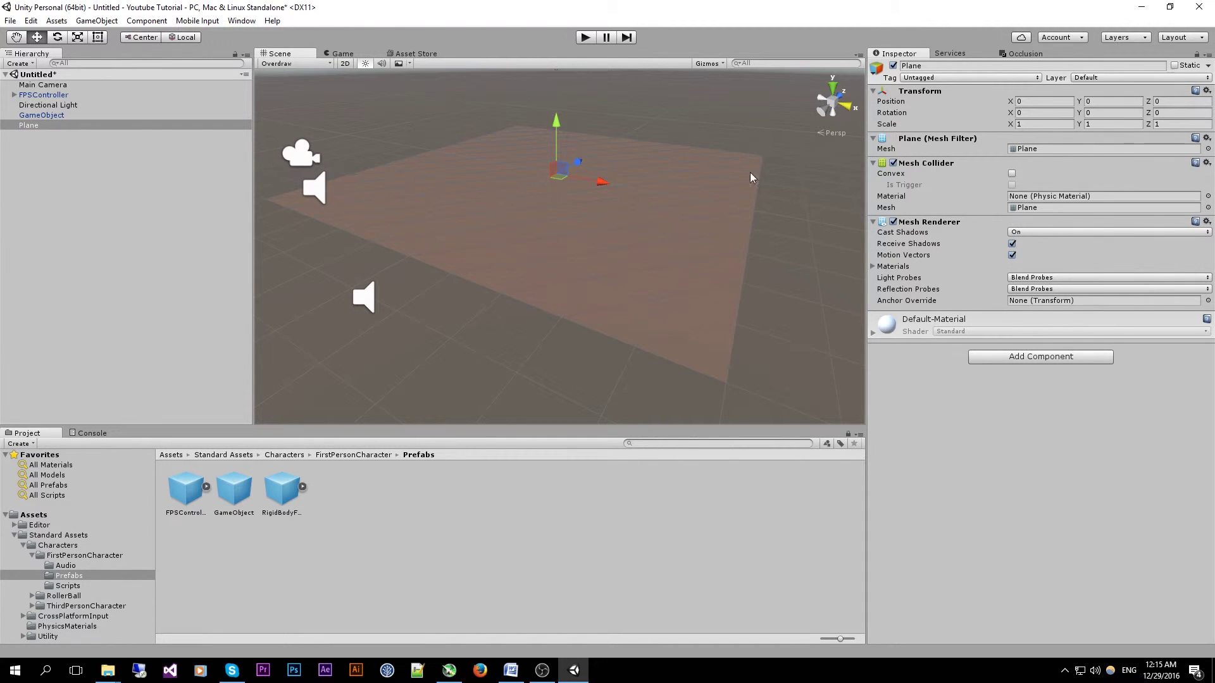
Delete the GameObject with the Audio Source from the scene hierarchy, keeping its prefab.
right_drag(682, 225, 633, 225)
click(62, 117)
key(Delete)
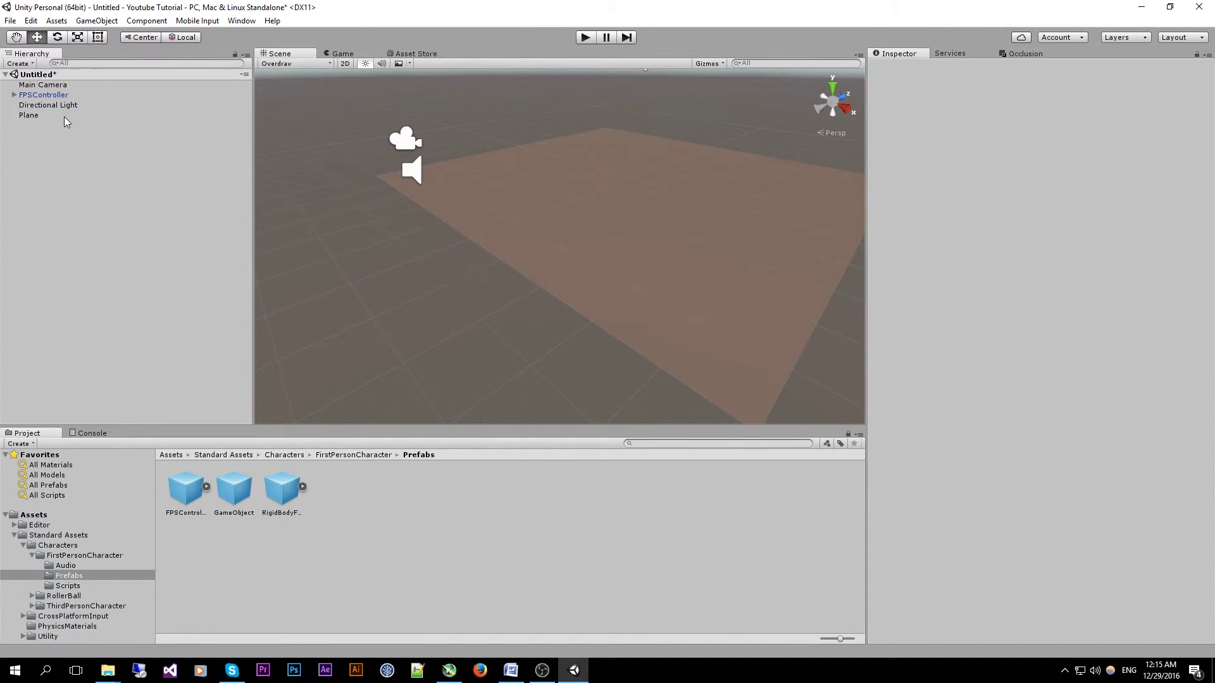
Examine the Directional Light and the plane in the scene, and check the Game view.
click(63, 107)
right_drag(572, 235, 557, 203)
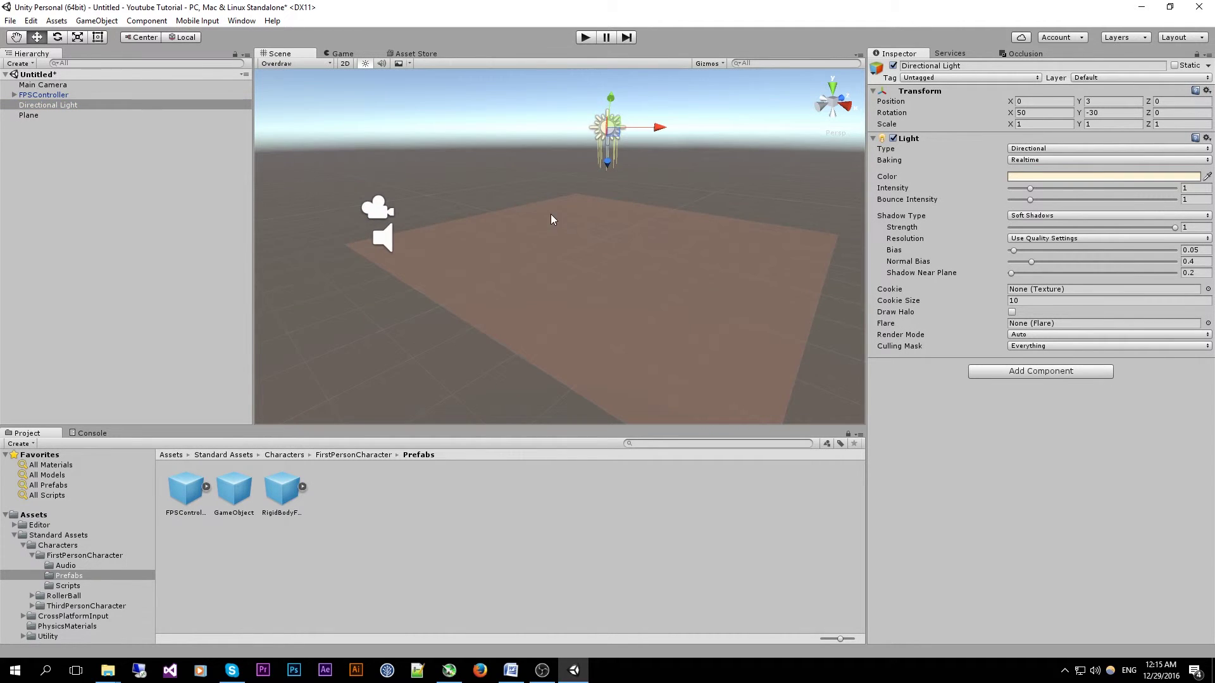
middle_drag(550, 214, 584, 294)
right_drag(583, 295, 632, 279)
middle_drag(633, 279, 486, 206)
right_drag(486, 206, 538, 212)
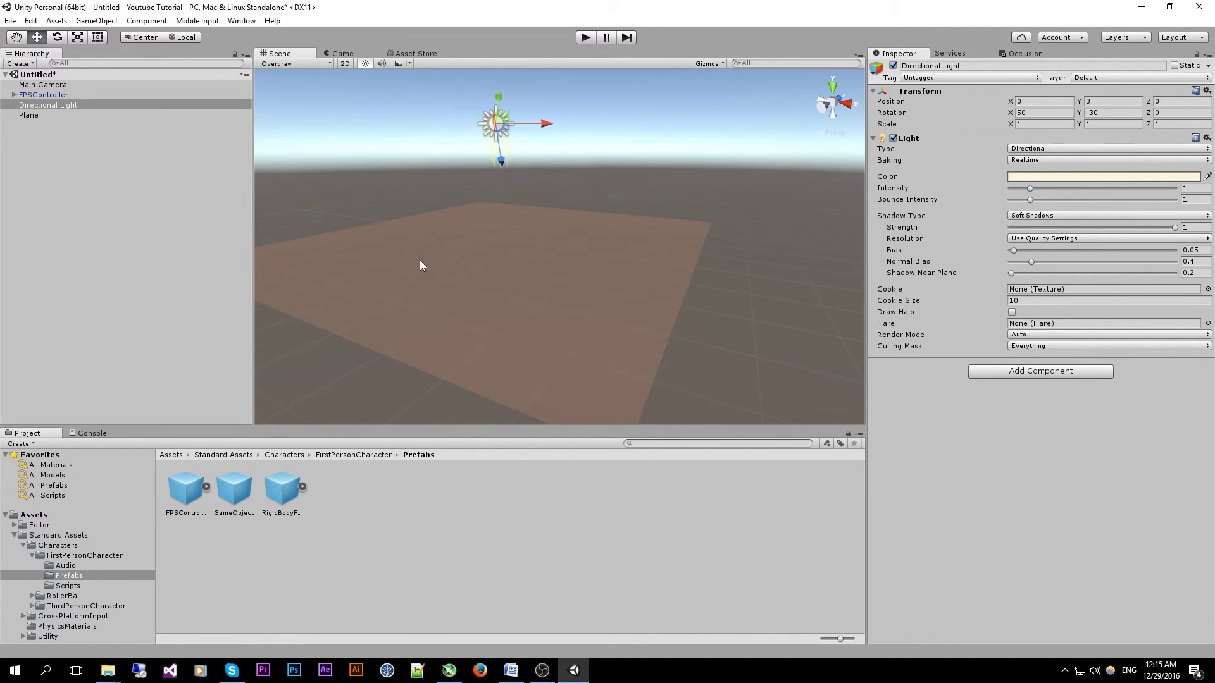
click(420, 260)
right_drag(419, 260, 386, 102)
click(345, 56)
click(286, 51)
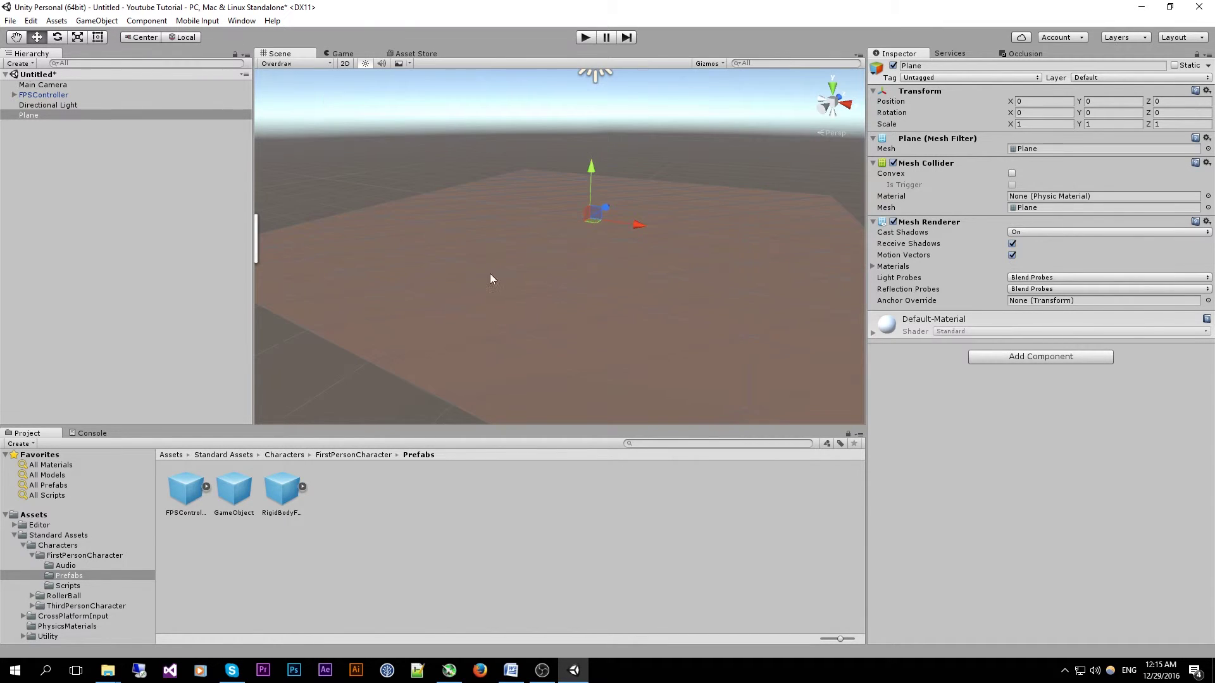
Move the FPSController over the plane along the Z axis, to about Z -2.79.
mouse_move(490, 273)
right_down()
mouse_move(462, 249)
mouse_move(504, 279)
right_up()
double_click(71, 95)
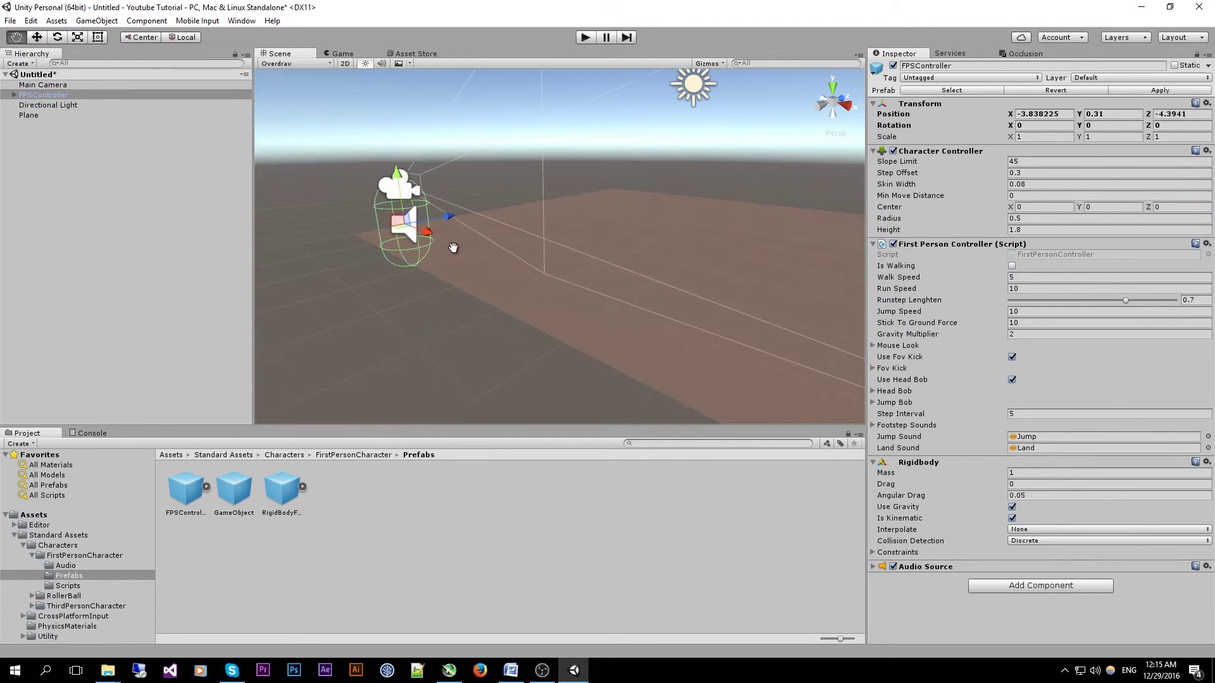
drag(381, 275, 503, 250)
middle_drag(450, 313, 545, 293)
right_drag(545, 293, 677, 283)
middle_drag(587, 282, 618, 240)
mouse_move(618, 240)
right_down()
mouse_move(618, 257)
mouse_move(602, 258)
right_up()
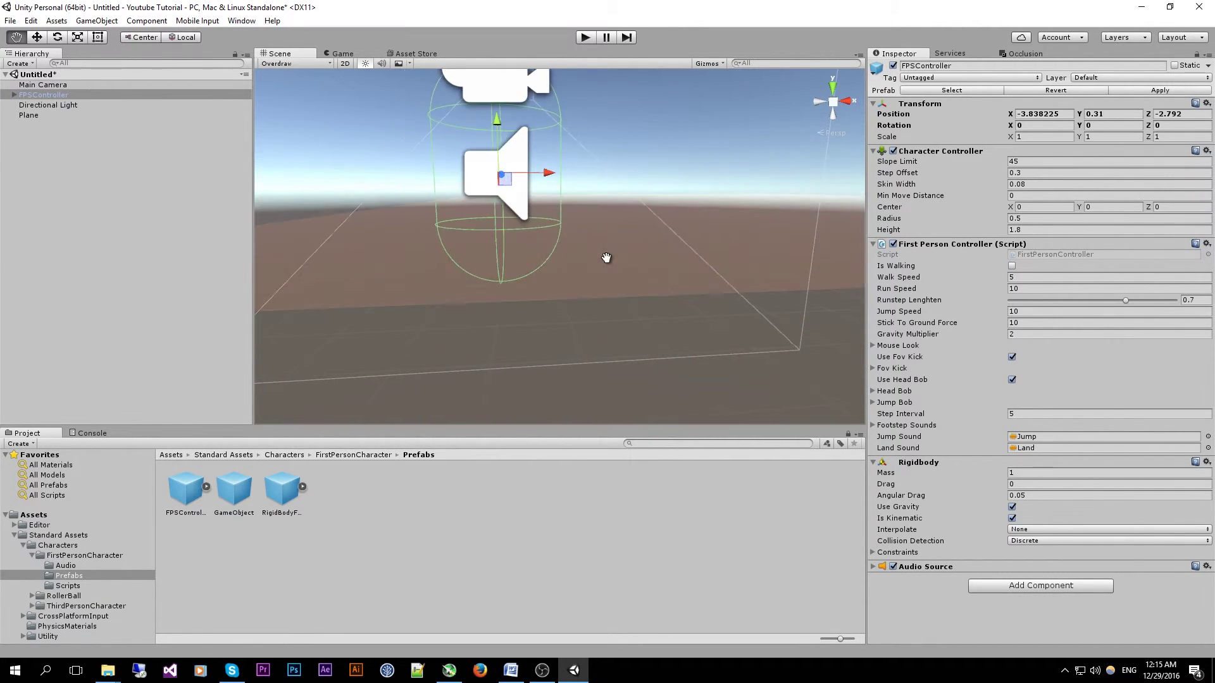
Raise the FPSController above the plane to about Y 0.85 and shift it to about X -2.92.
drag(497, 133, 498, 62)
right_drag(504, 251, 543, 233)
mouse_move(543, 233)
middle_down()
mouse_move(575, 219)
mouse_move(466, 321)
mouse_move(519, 364)
mouse_move(491, 260)
mouse_move(564, 237)
middle_up()
scroll(563, 238, up, 4)
right_drag(563, 237, 680, 248)
scroll(658, 229, down, 5)
middle_drag(680, 248, 651, 302)
right_drag(654, 306, 523, 348)
drag(424, 248, 473, 302)
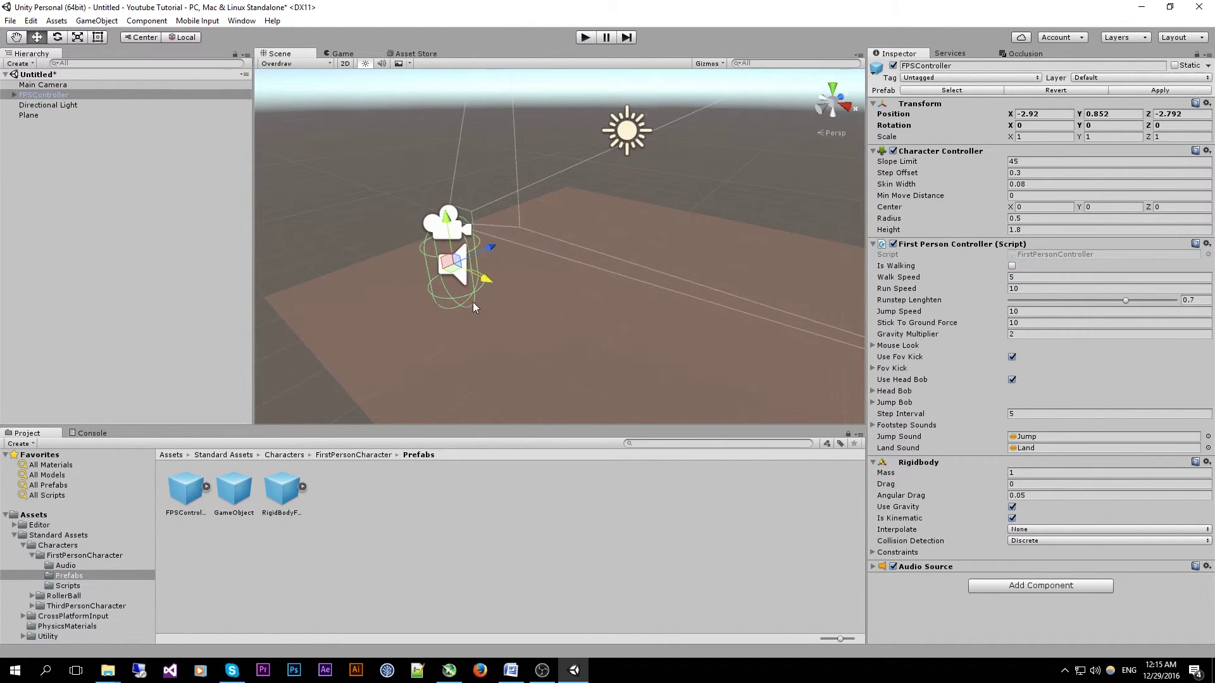
Enlarge the plane by setting its scale to 10 on X and 10 on Z.
click(97, 20)
click(609, 329)
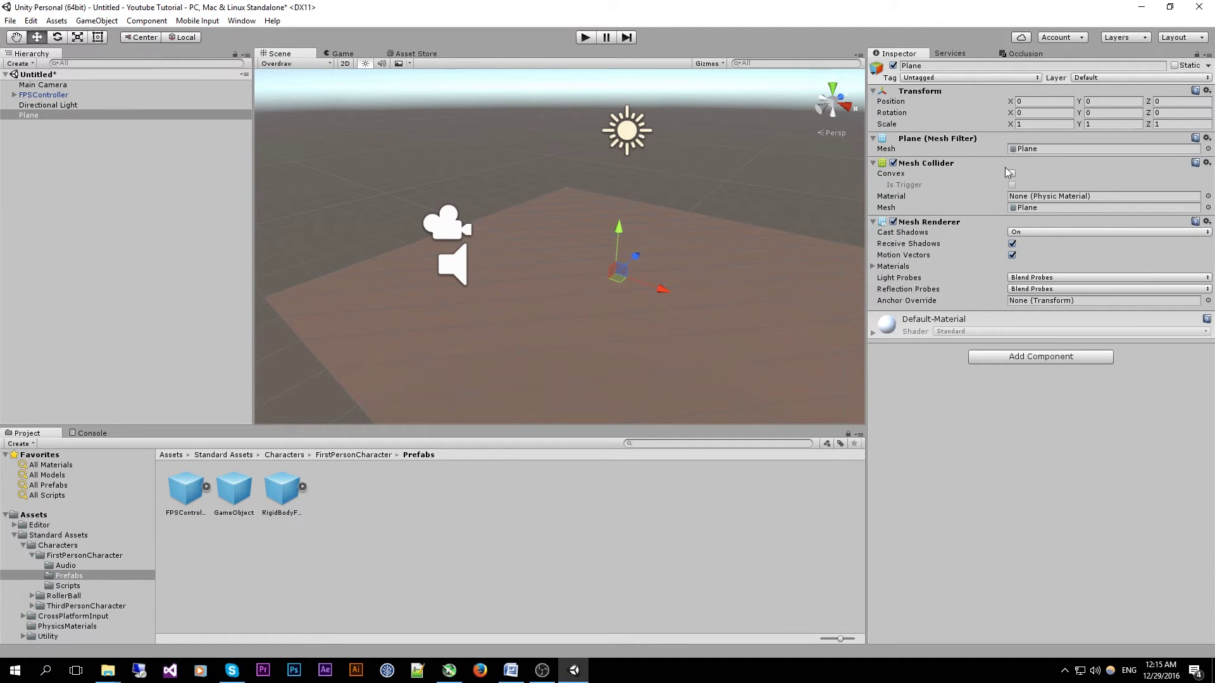
click(1037, 125)
text(10)
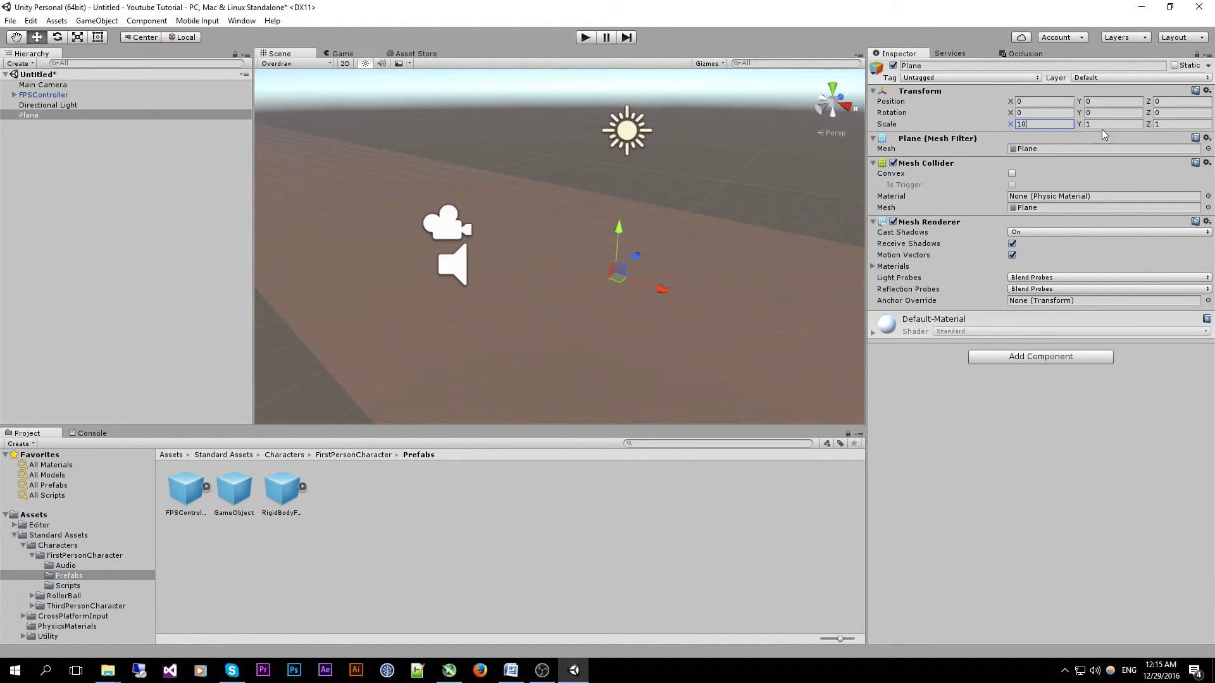
key(Tab)
key(Tab)
text(10)
middle_drag(532, 298, 606, 277)
scroll(607, 276, down, 2)
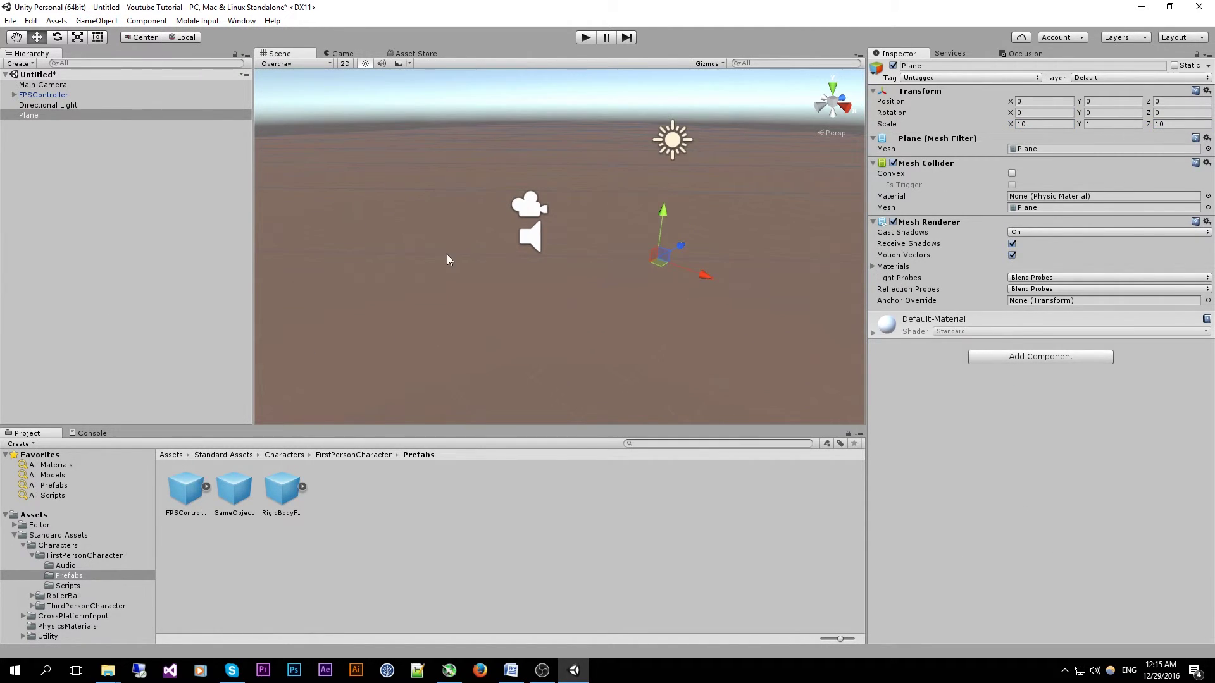
Add a 3D Cube and move it above the plane to about X 4.76, Y 1.87.
click(96, 21)
mouse_move(122, 64)
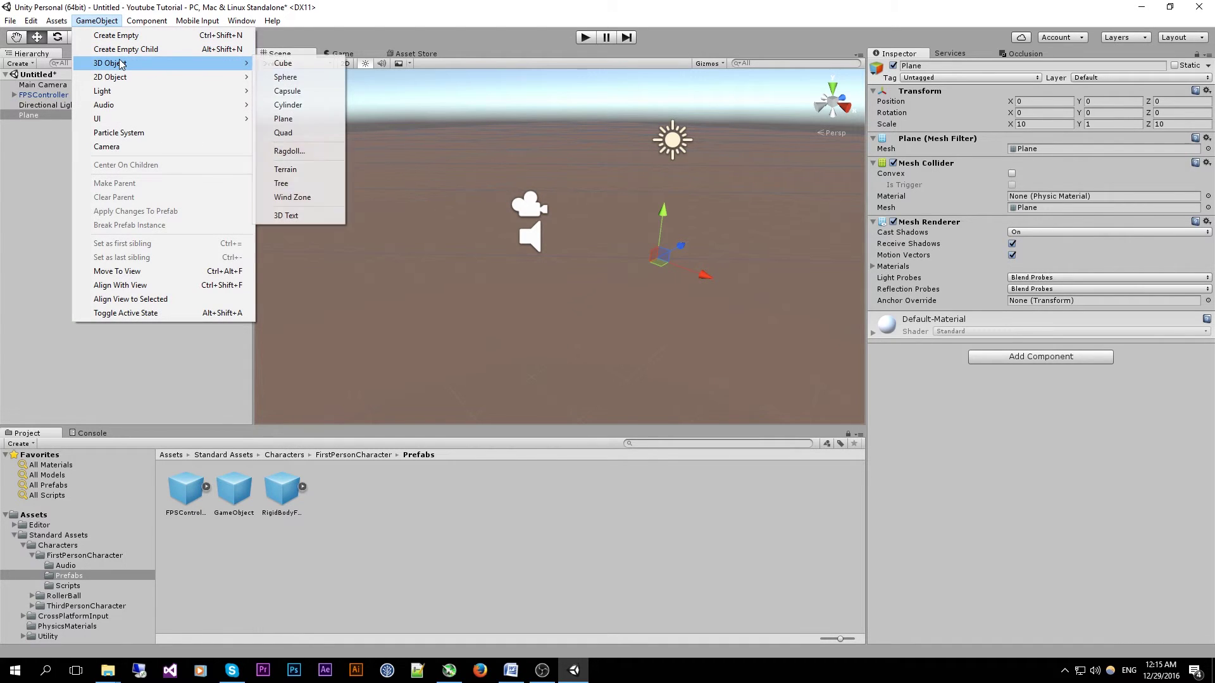
click(282, 63)
middle_drag(662, 254, 549, 280)
drag(520, 290, 807, 351)
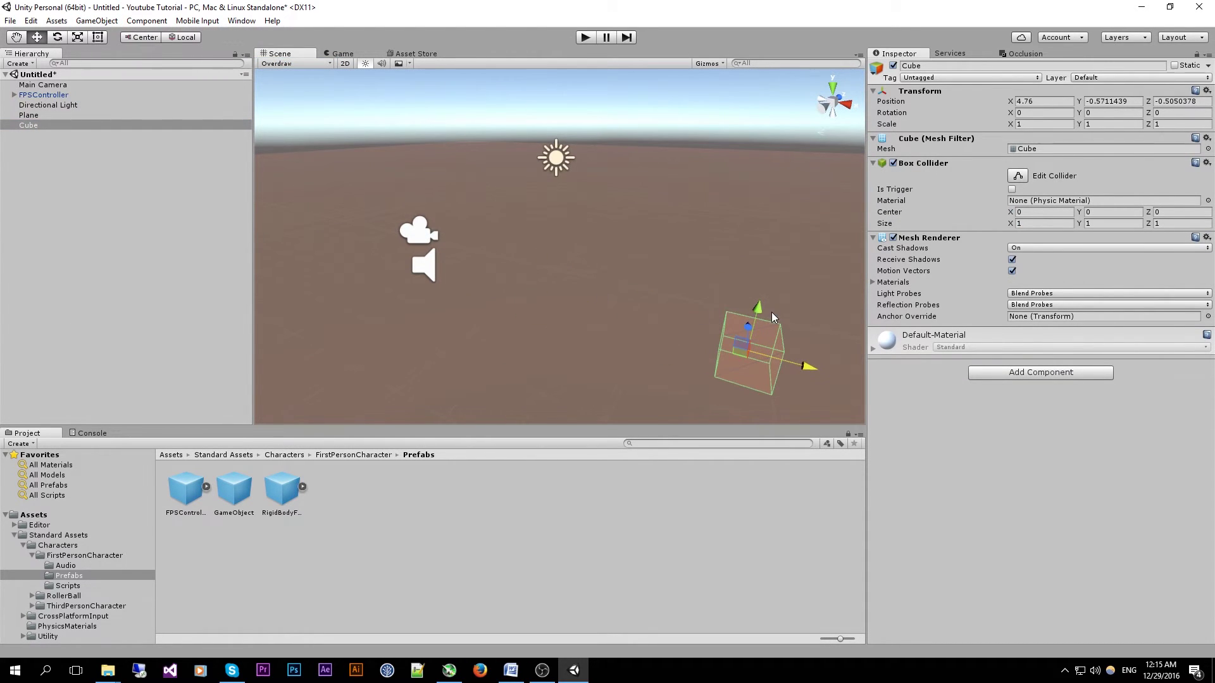
drag(758, 290, 773, 205)
right_drag(525, 309, 490, 292)
key(Left)
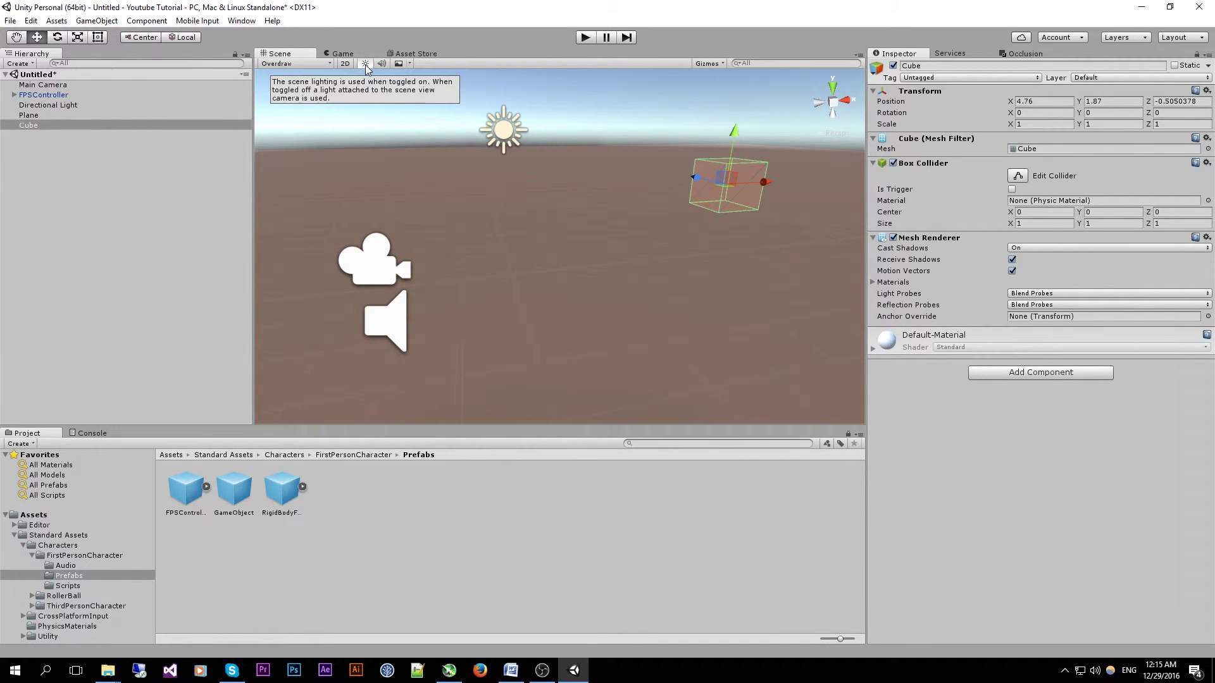
Set the Scene view's draw mode to Shaded and view the cube and its shadow on the plane.
click(320, 64)
click(315, 84)
mouse_move(697, 255)
middle_down()
mouse_move(629, 287)
mouse_move(632, 317)
middle_up()
right_drag(632, 317, 723, 355)
middle_drag(724, 355, 610, 334)
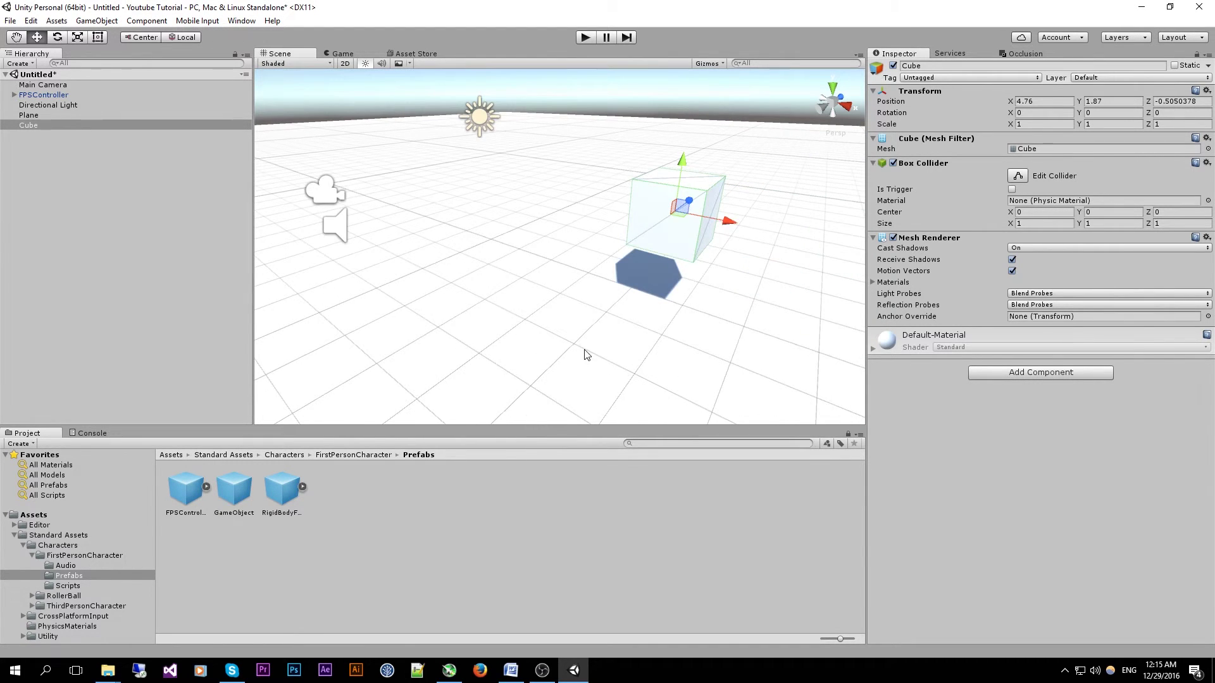
scroll(512, 329, down, 4)
right_drag(510, 329, 512, 296)
middle_drag(512, 296, 570, 243)
right_drag(513, 298, 293, 184)
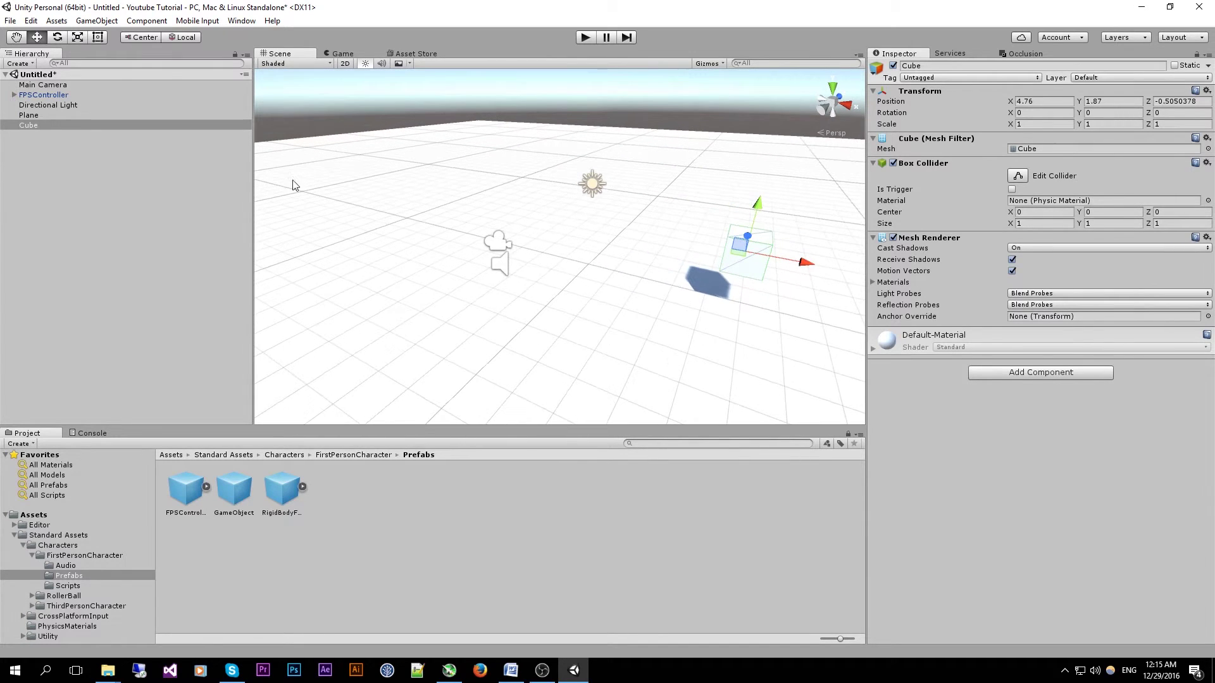
click(96, 20)
mouse_move(253, 71)
click(459, 6)
Shift the cube to about X 3.65 and place a duplicate of it at about X -11.68, Y 1.18, Z -2.21.
right_drag(734, 320, 706, 336)
drag(748, 238, 696, 232)
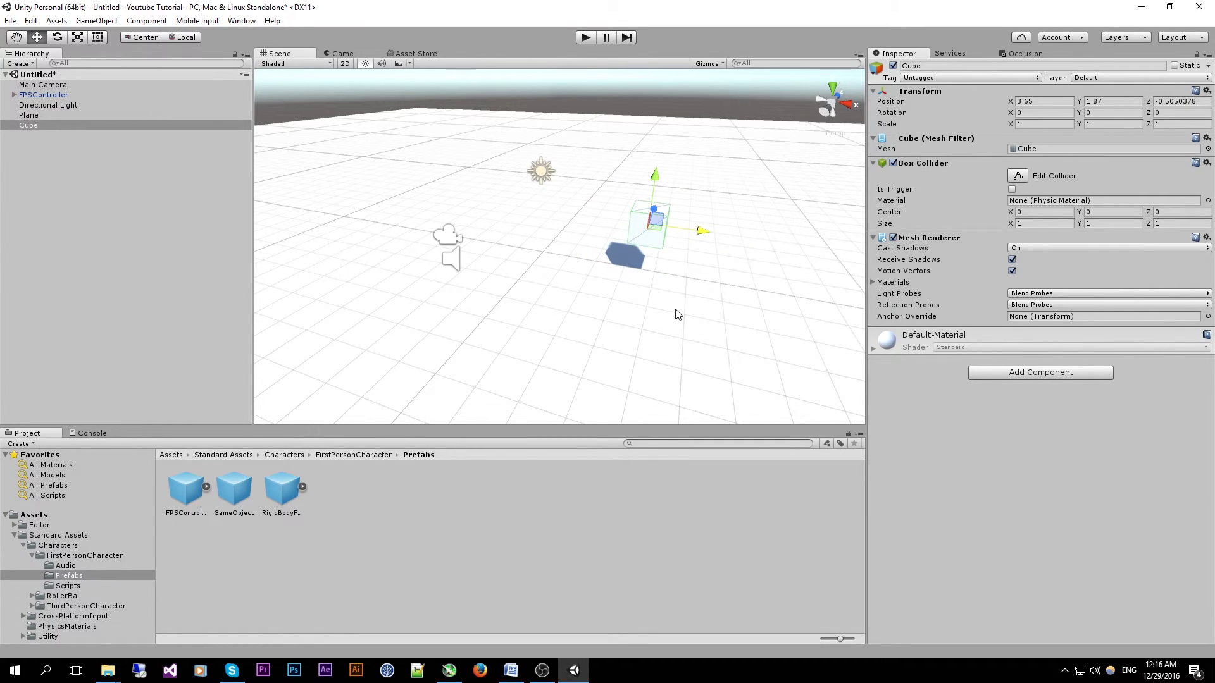
key(ctrl+d)
right_drag(732, 263, 689, 309)
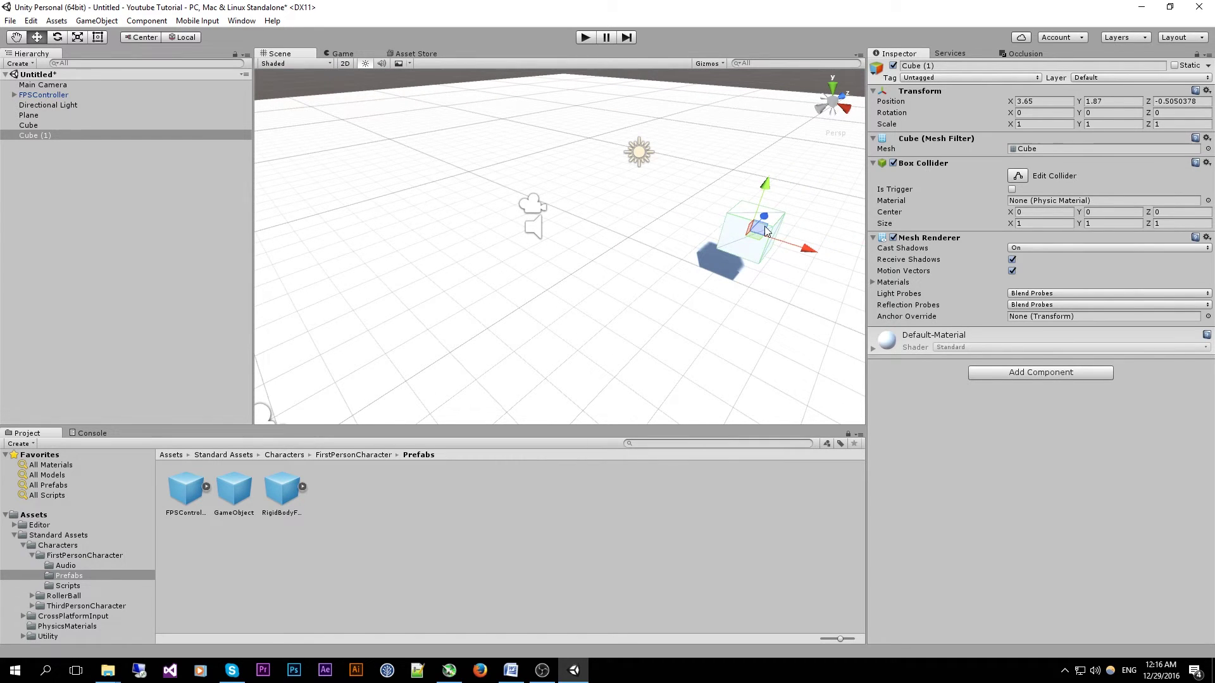
drag(764, 230, 419, 145)
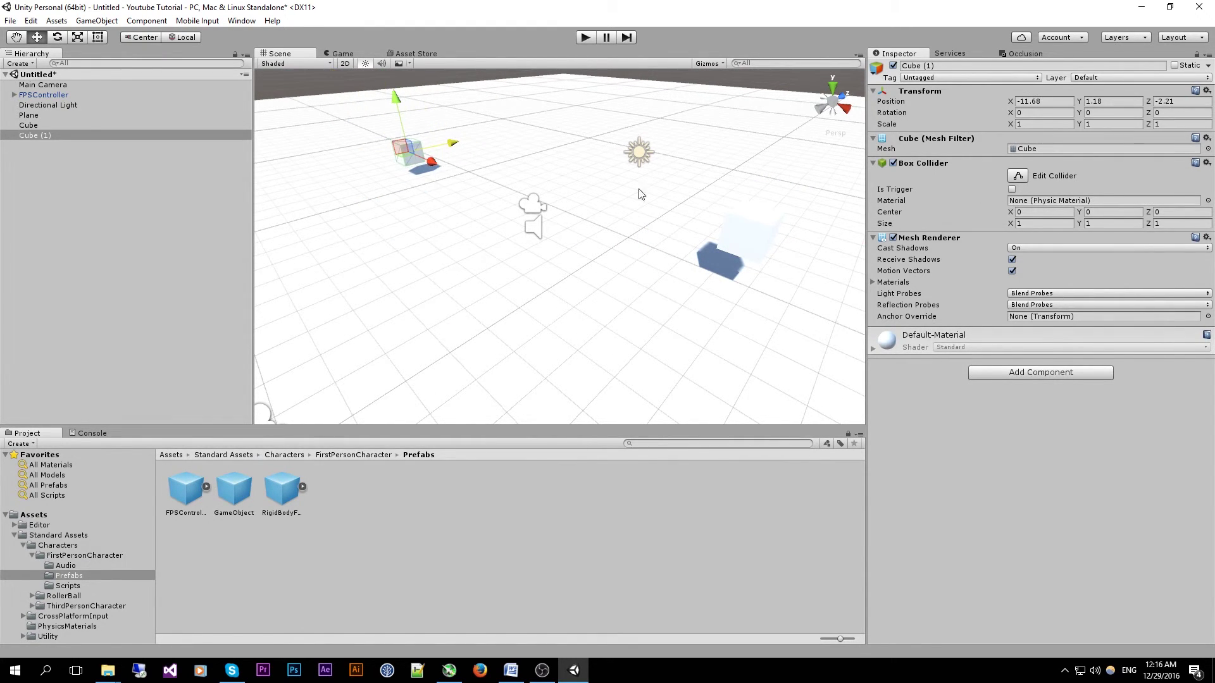
Enlarge the duplicated cube to a scale of about X 7.45, Y 3.55, Z 7.62 and raise it to about Y 3.59.
drag(1010, 125, 74, 136)
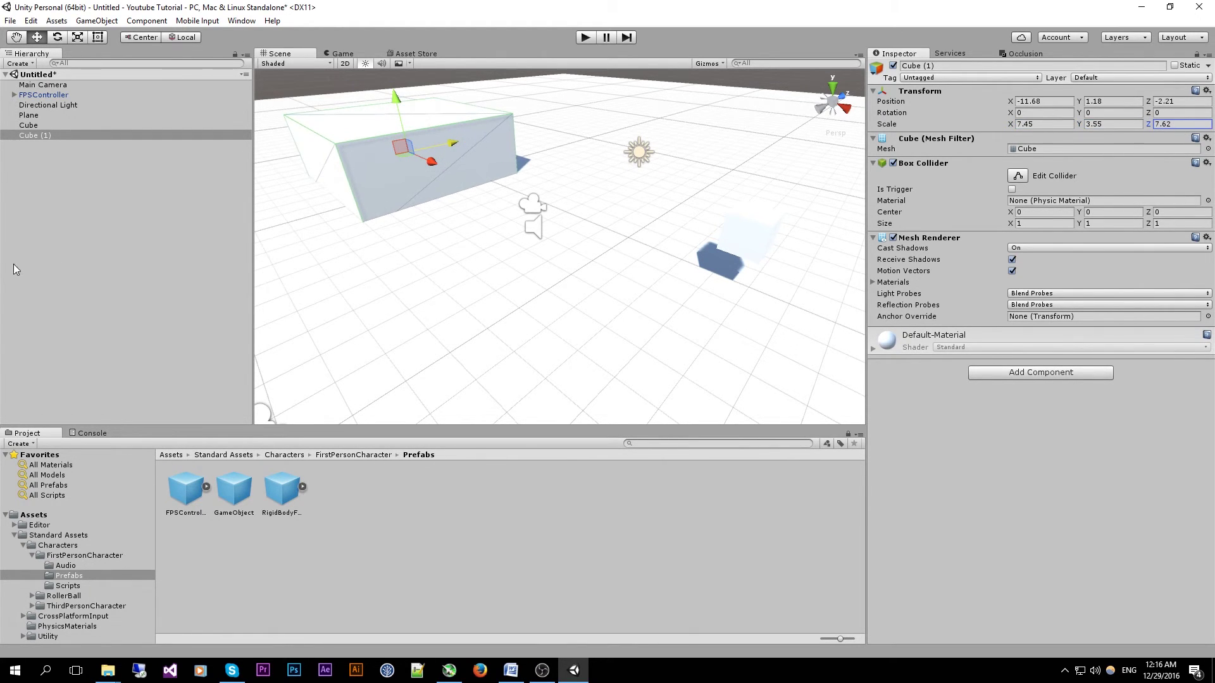
click(397, 128)
click(394, 148)
drag(401, 128, 392, 83)
right_drag(419, 246, 440, 216)
middle_drag(440, 216, 462, 200)
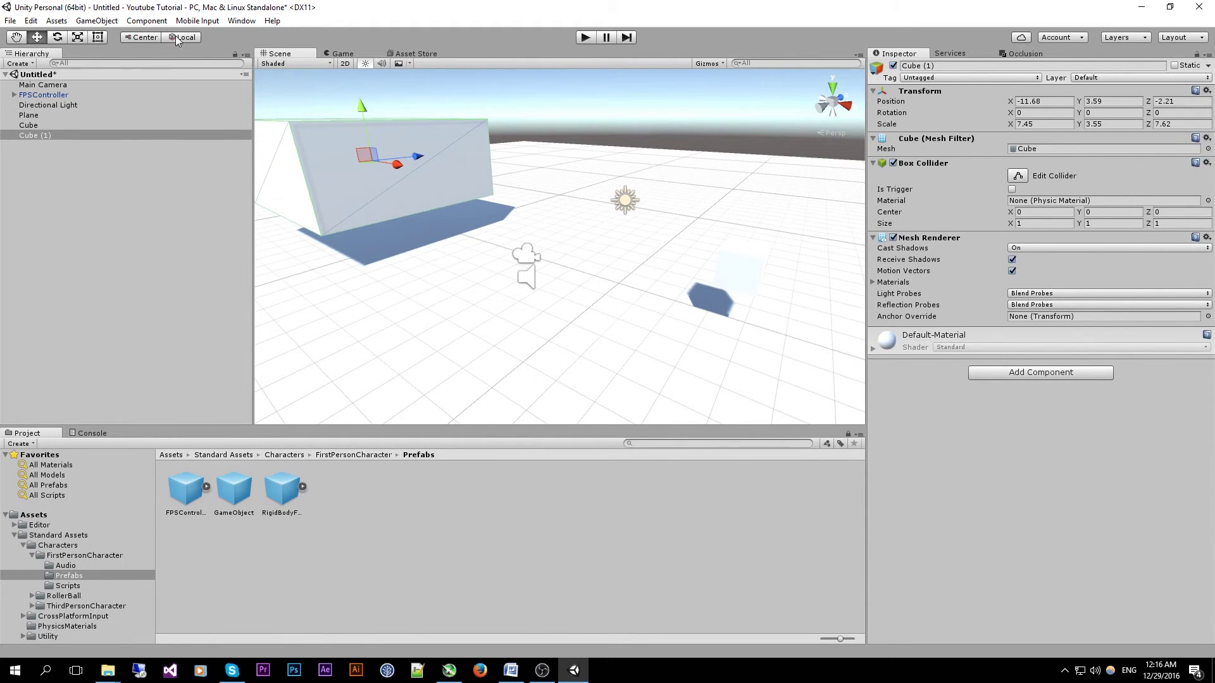
Add a 3D Sphere and move it beside the small cube to about X 1.99, Z 1.48.
click(96, 21)
mouse_move(117, 63)
click(309, 77)
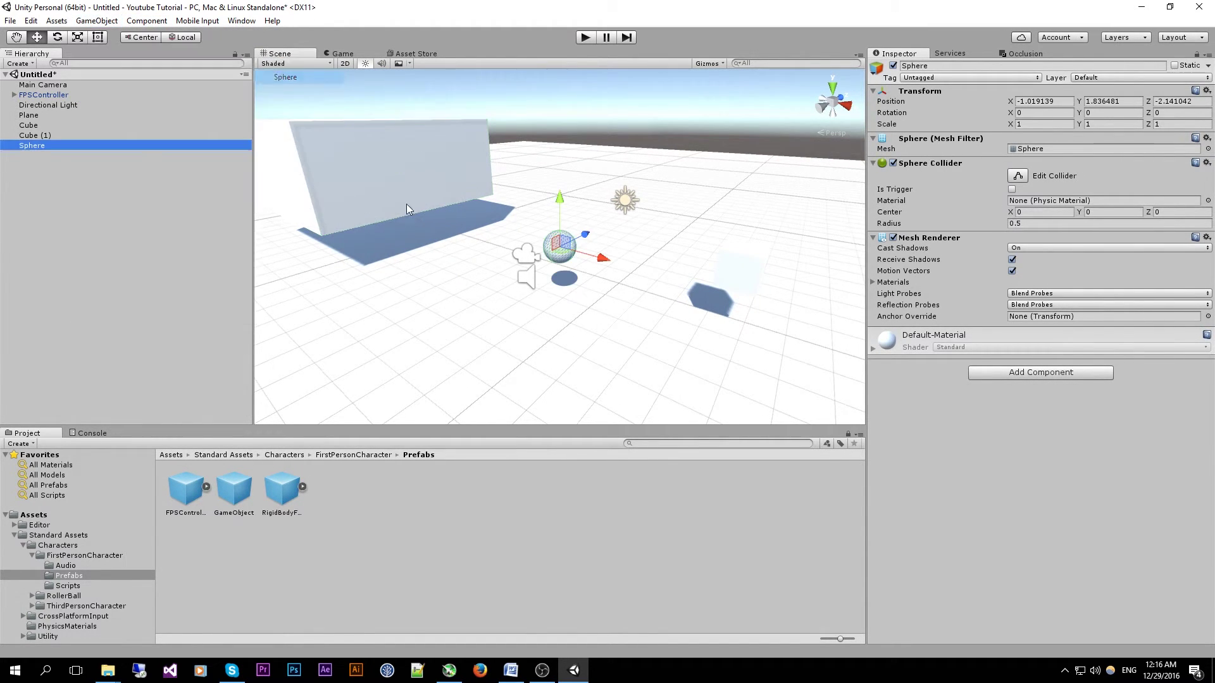
drag(585, 235, 724, 242)
right_drag(645, 294, 676, 301)
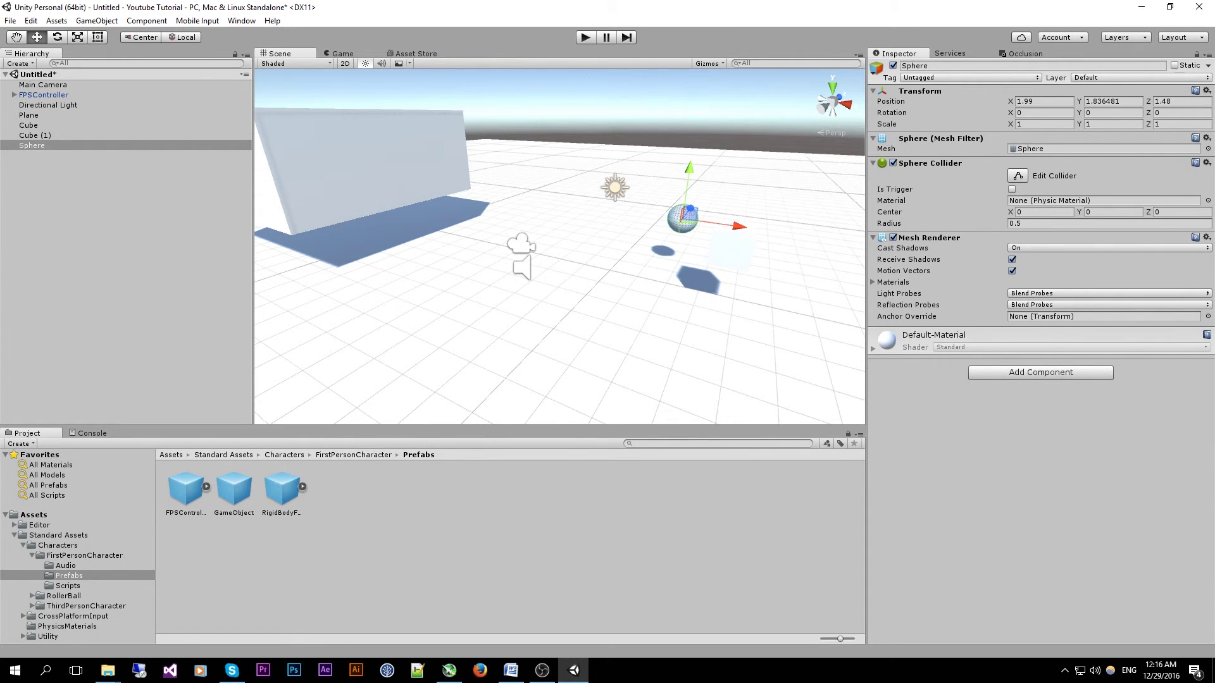
right_drag(589, 295, 556, 304)
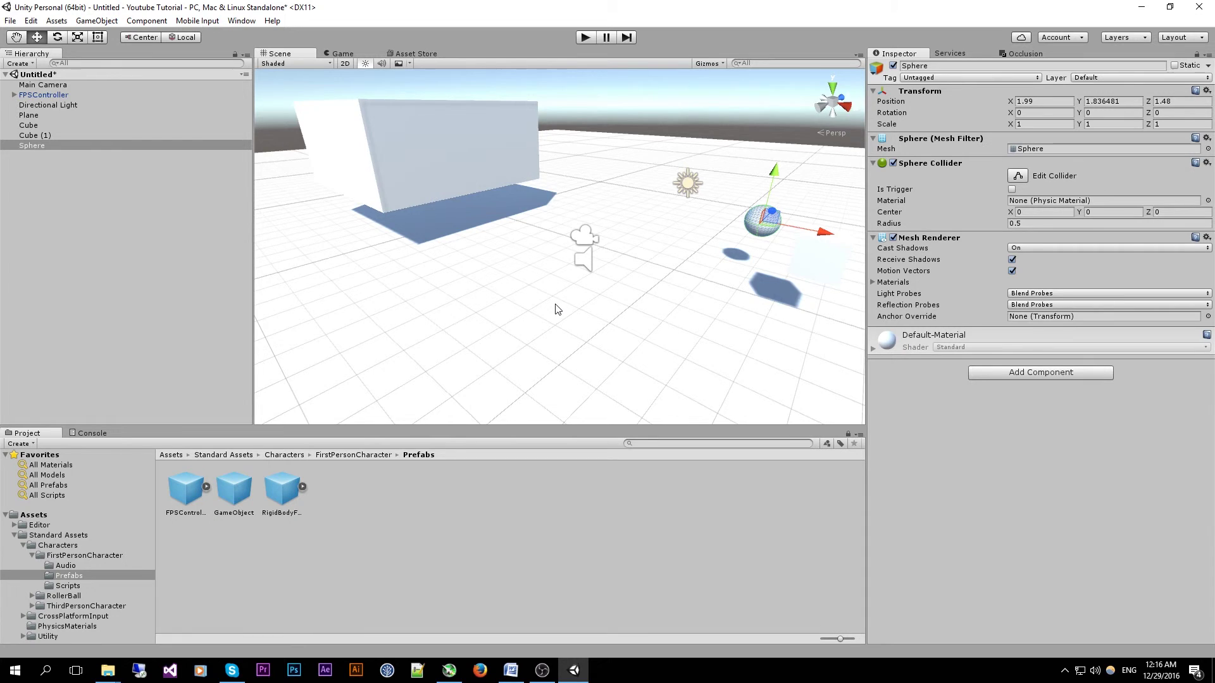
right_drag(556, 308, 572, 282)
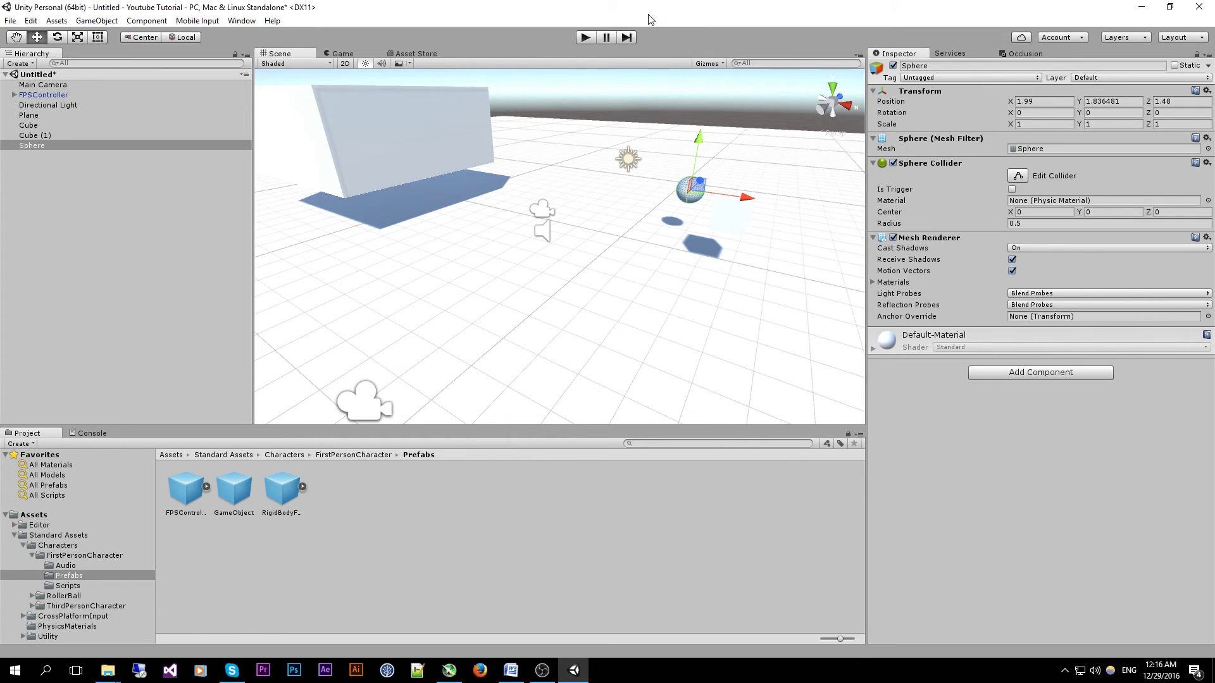
Play-test the scene by walking and jumping around the cubes and sphere with the first-person controller, and stop play mode.
key(ctrl+p)
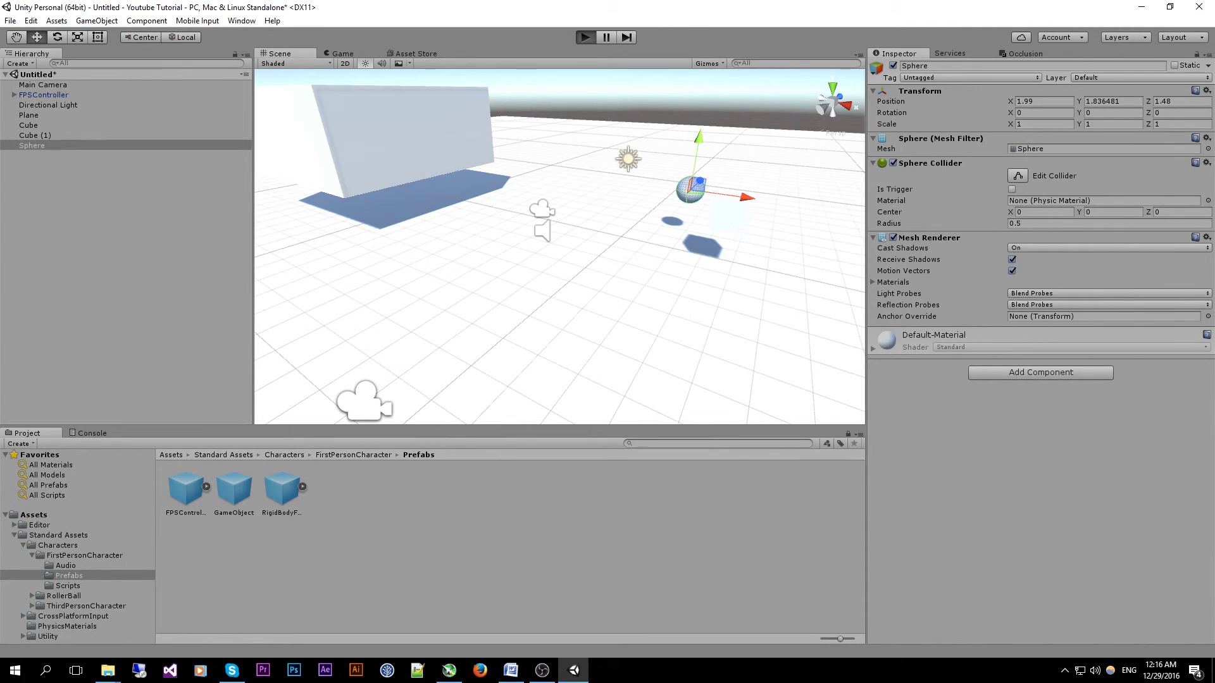
key(s)
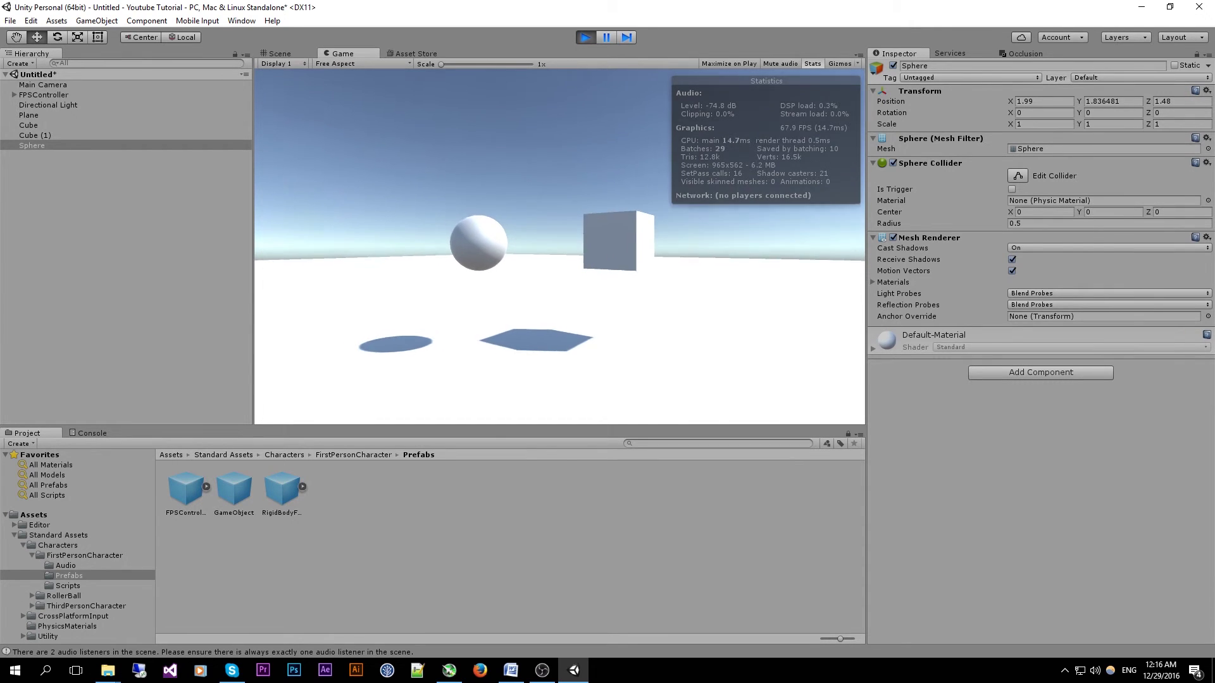
key(w)
key(w)
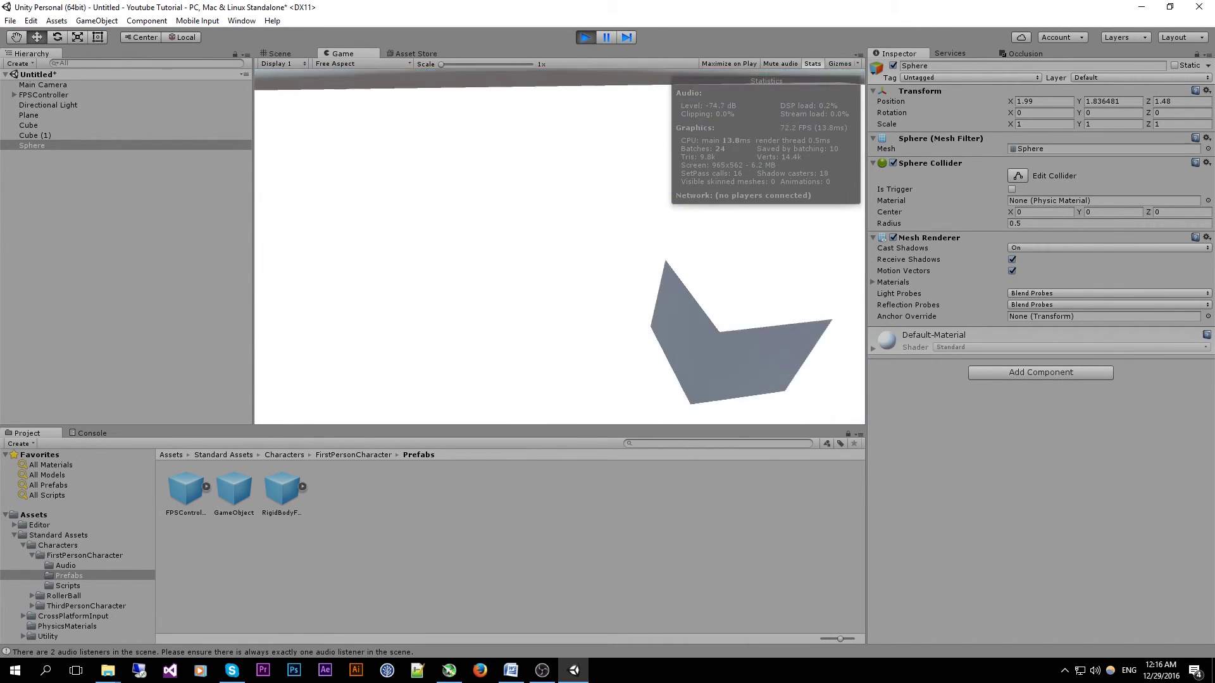
key(s)
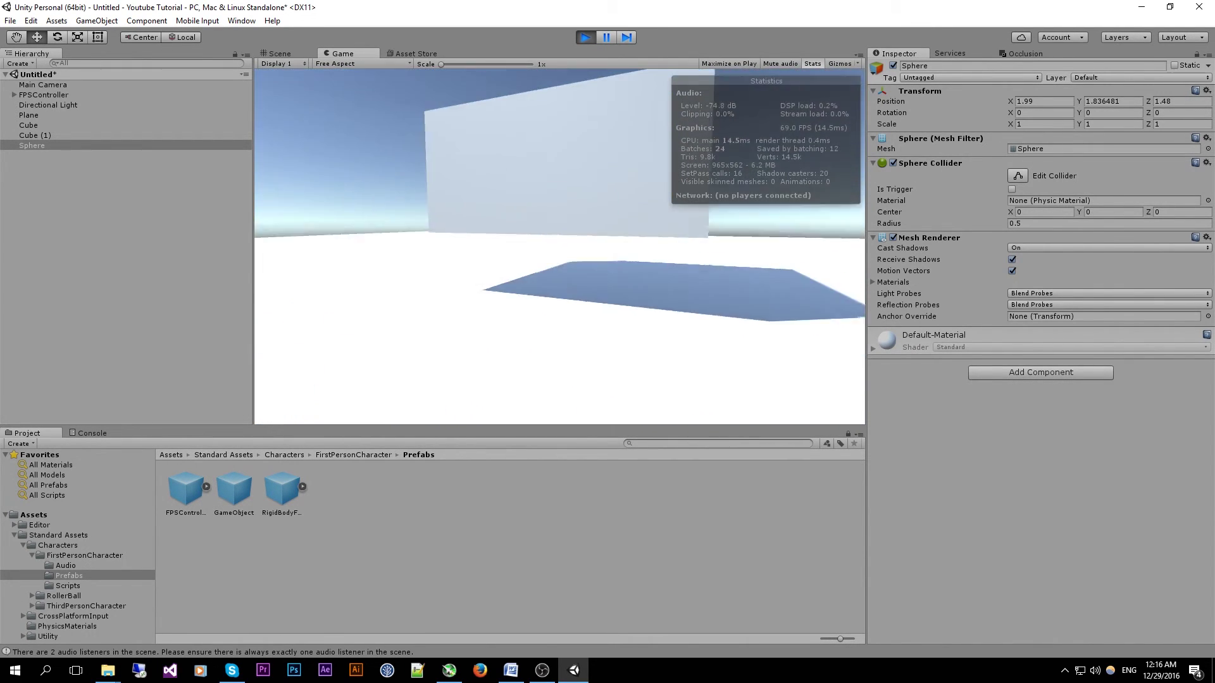
key(w)
key(w)
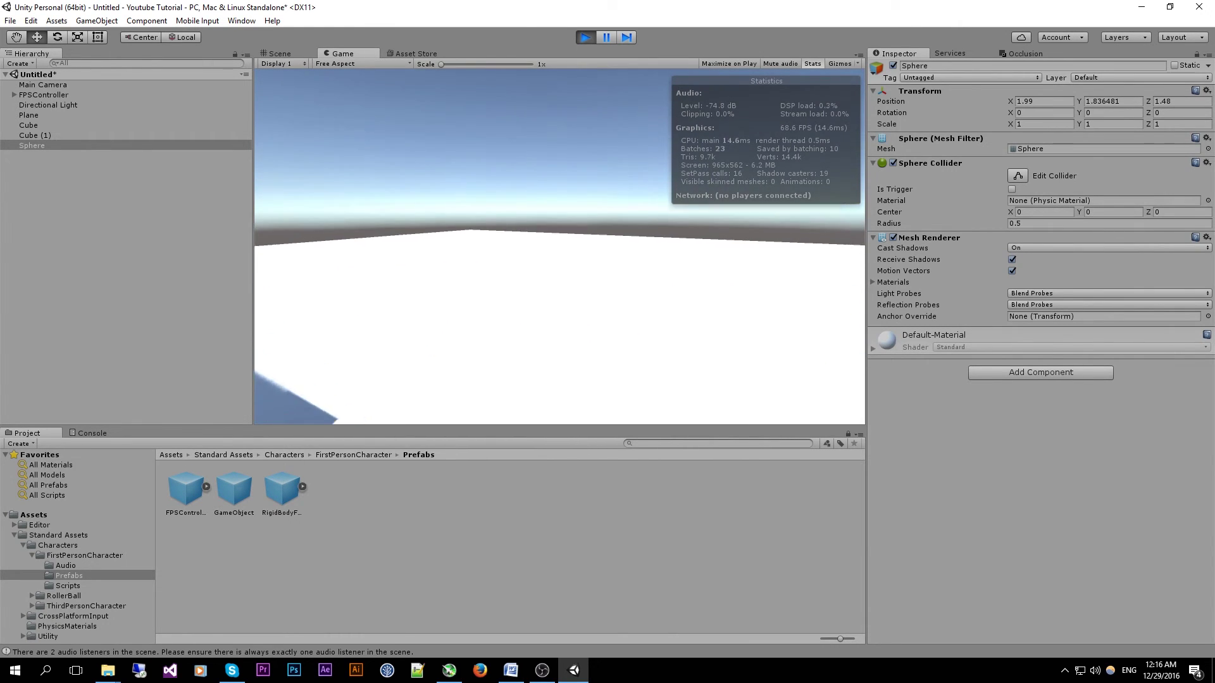
key(s)
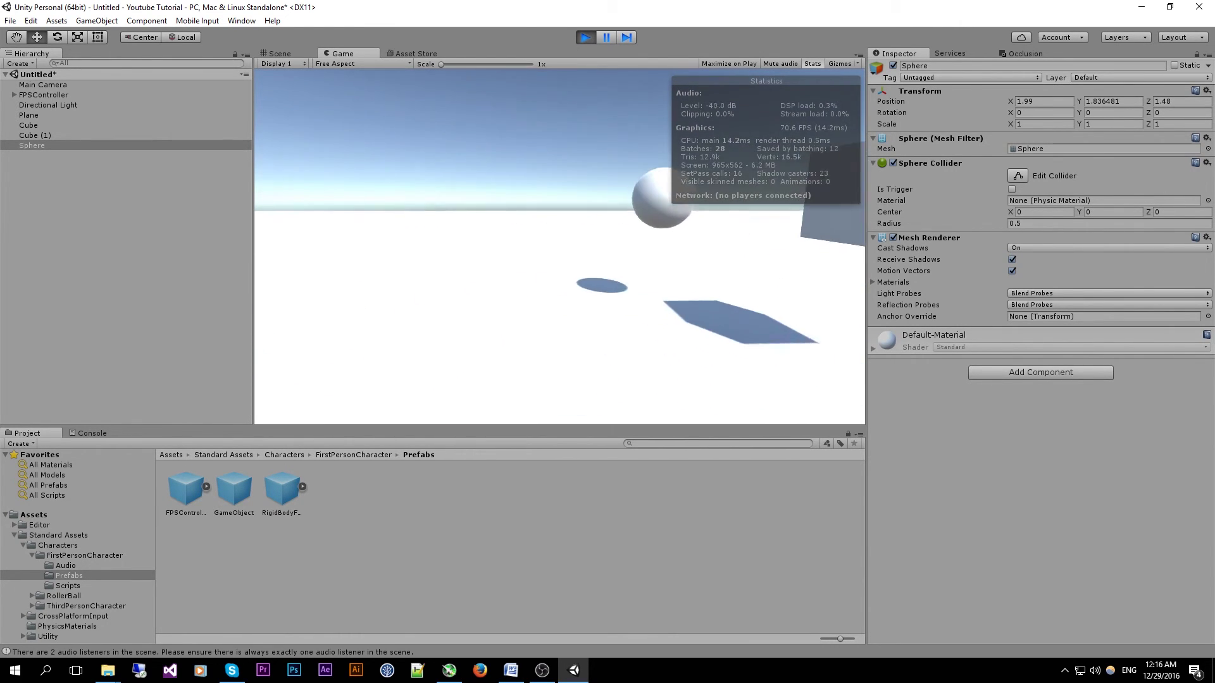
key(w)
key(w)
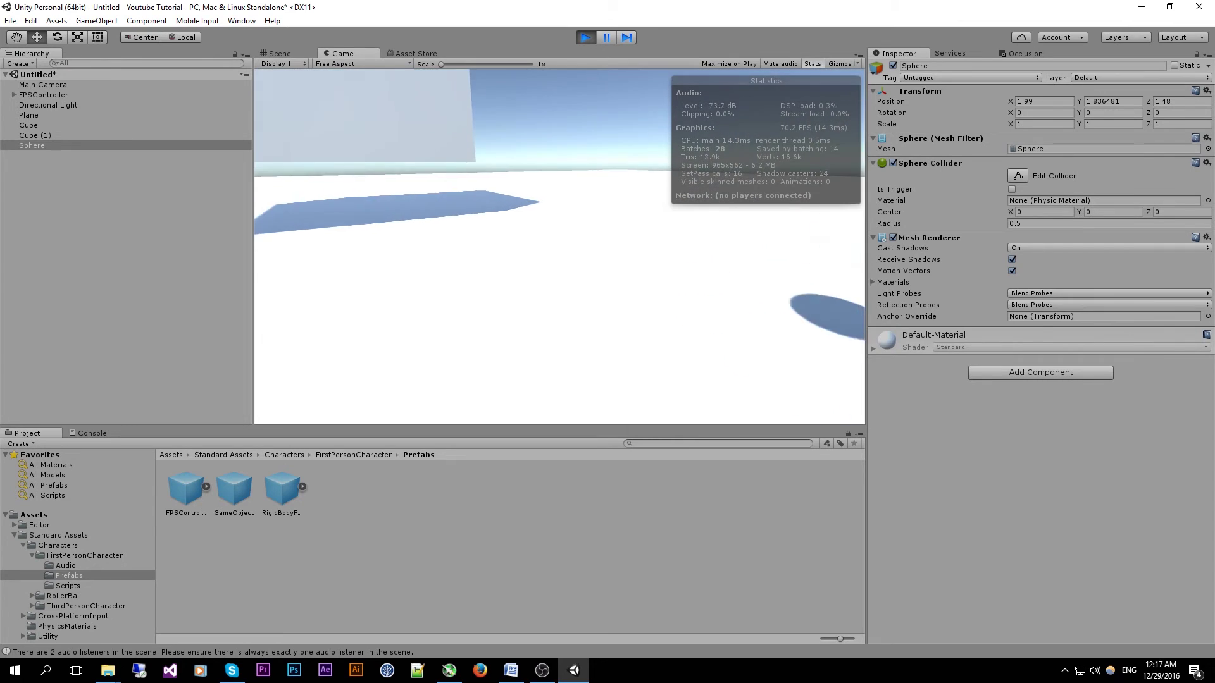
key(s)
key(space)
key(w)
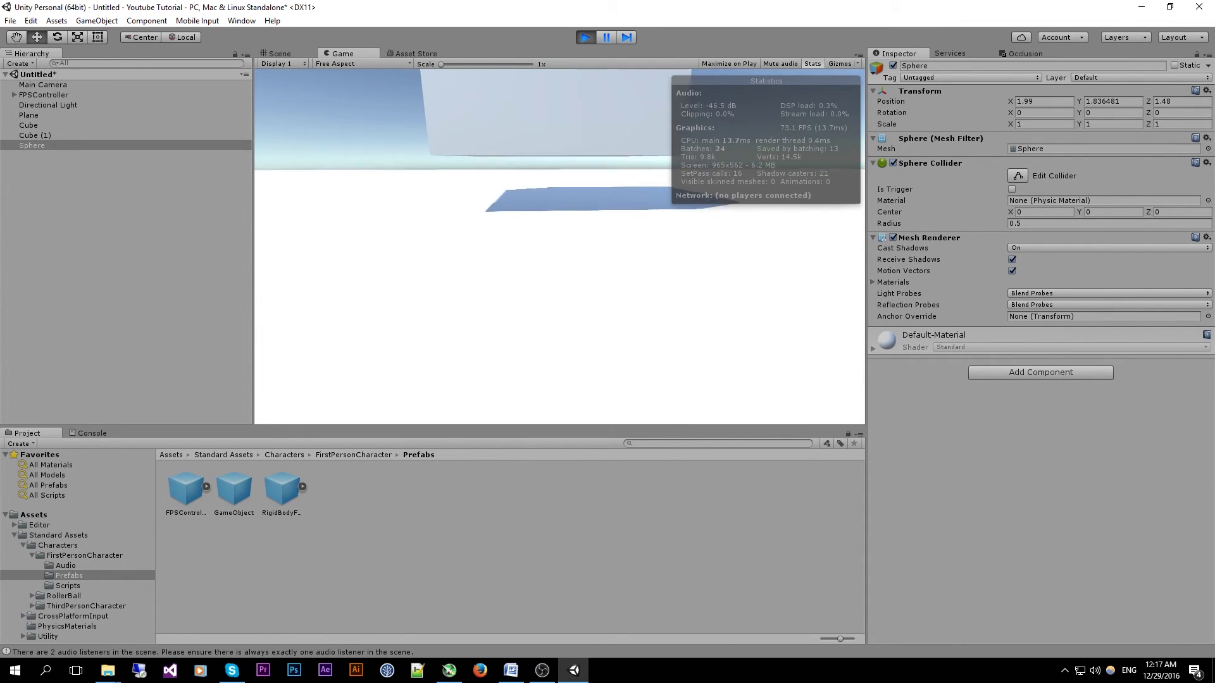
key(s)
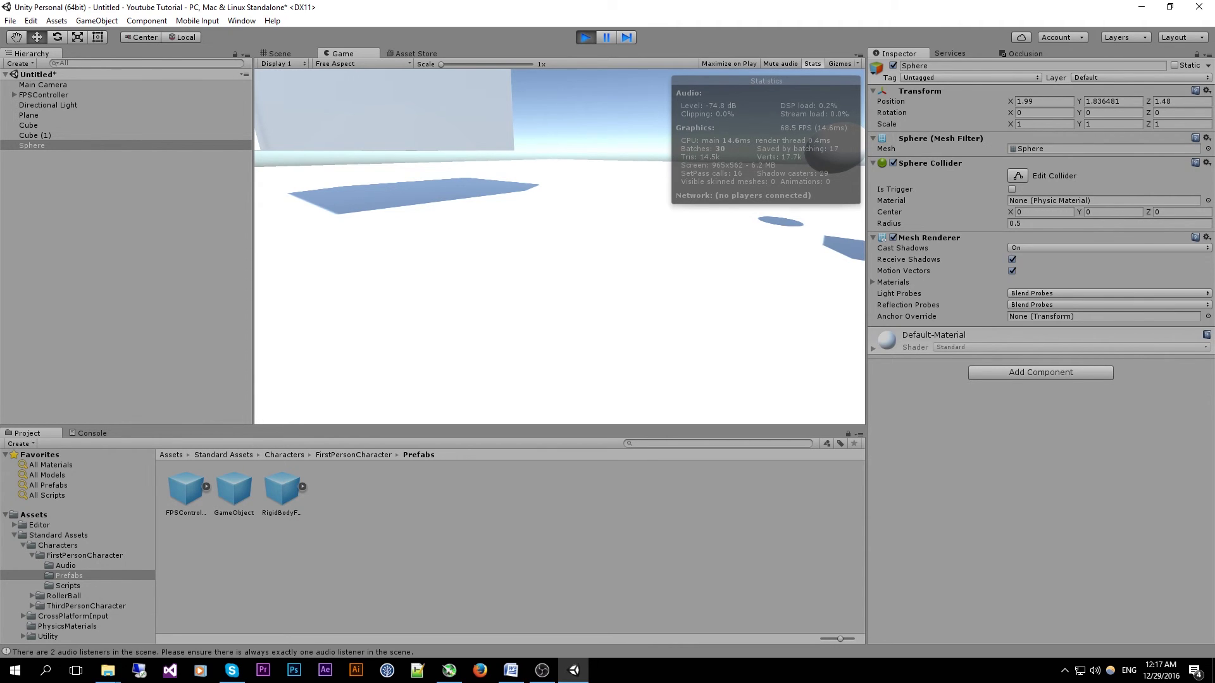
key(w)
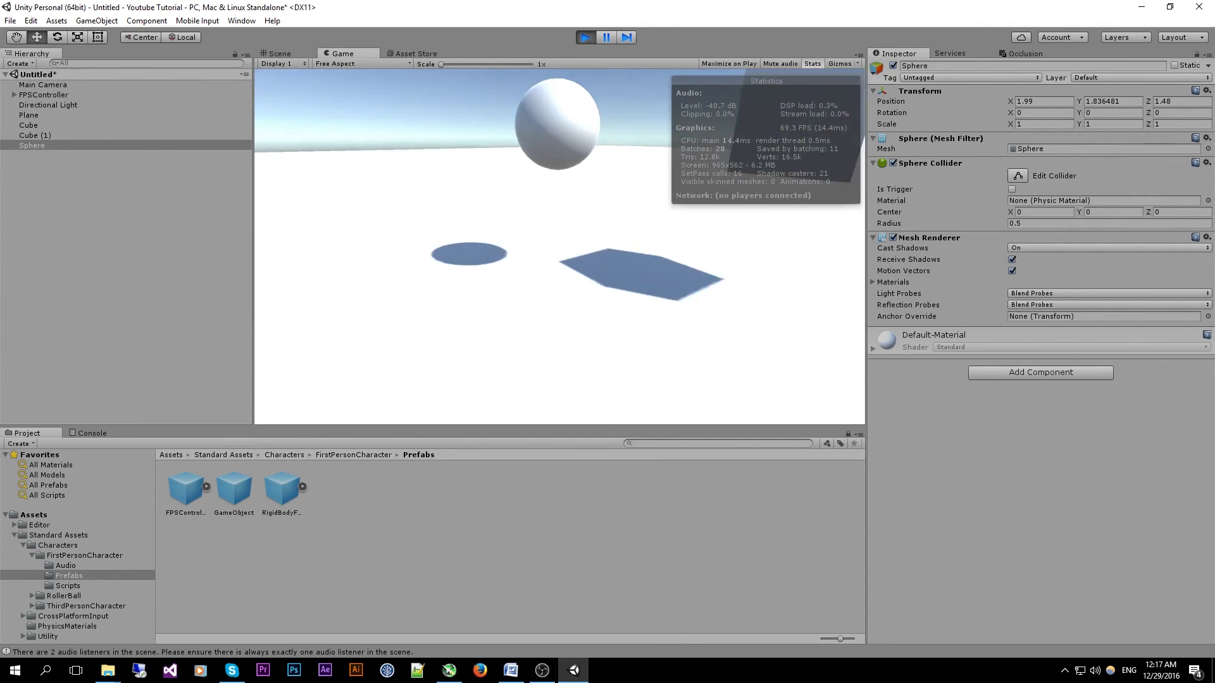
key(s)
key(d)
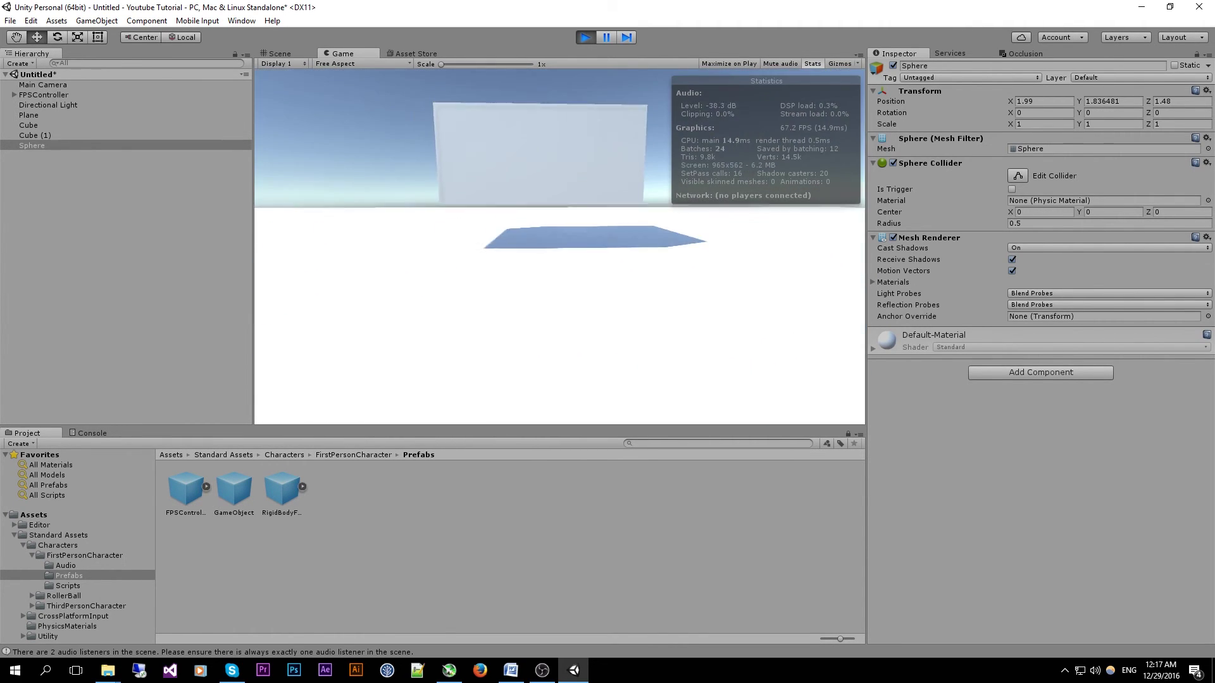
key(space)
key(s)
key(d)
key(space)
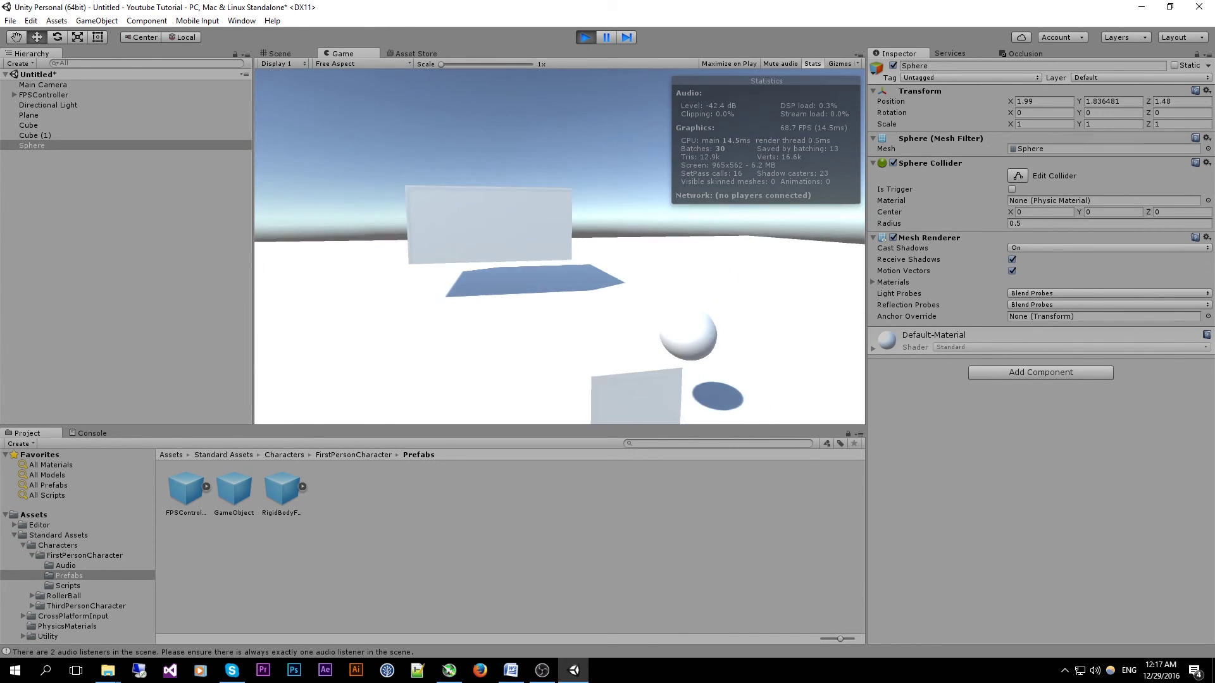
key(w)
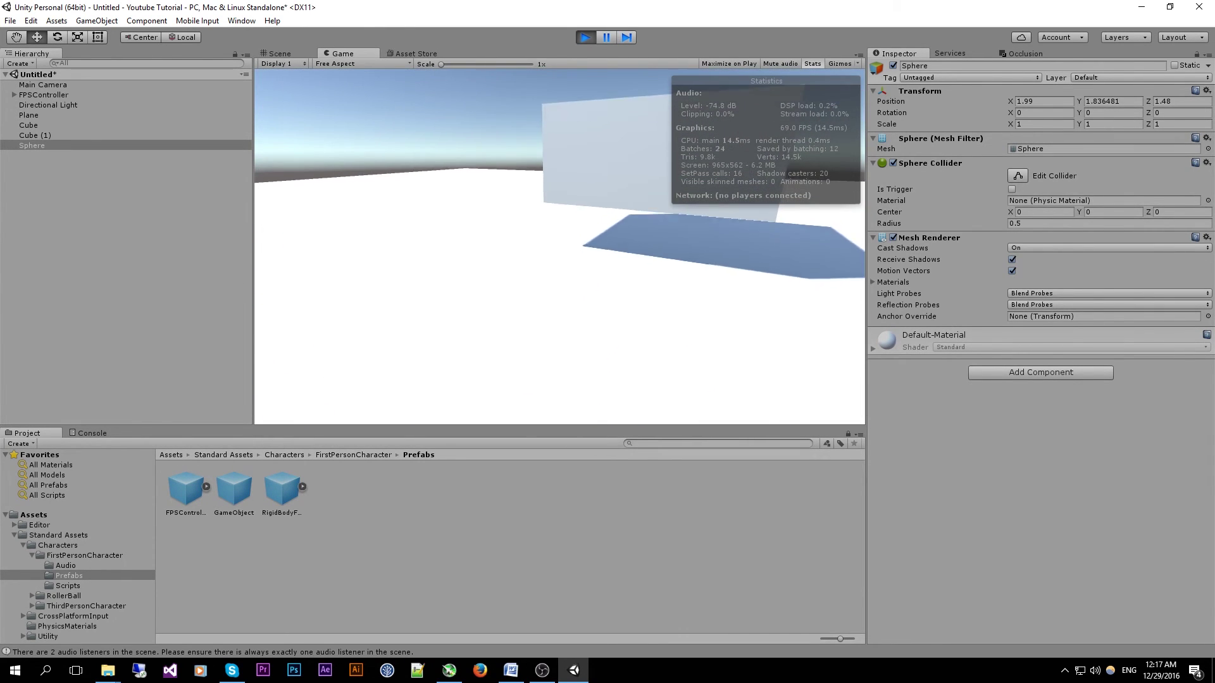
key(s)
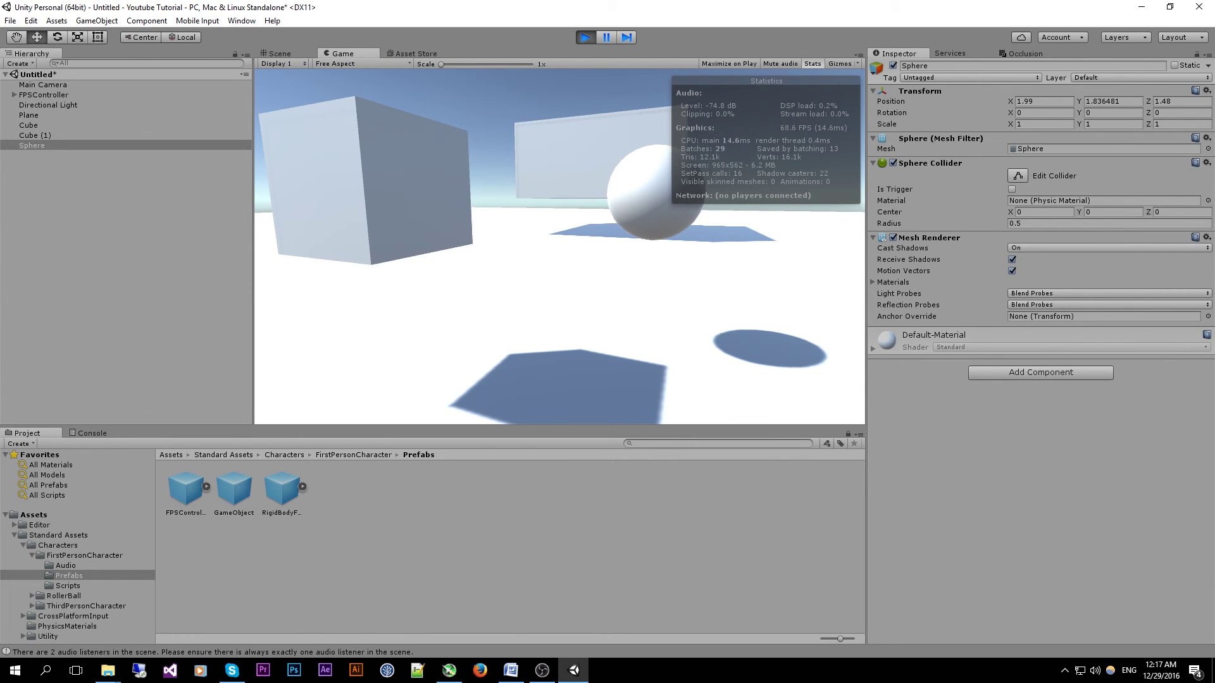
key(ctrl+p)
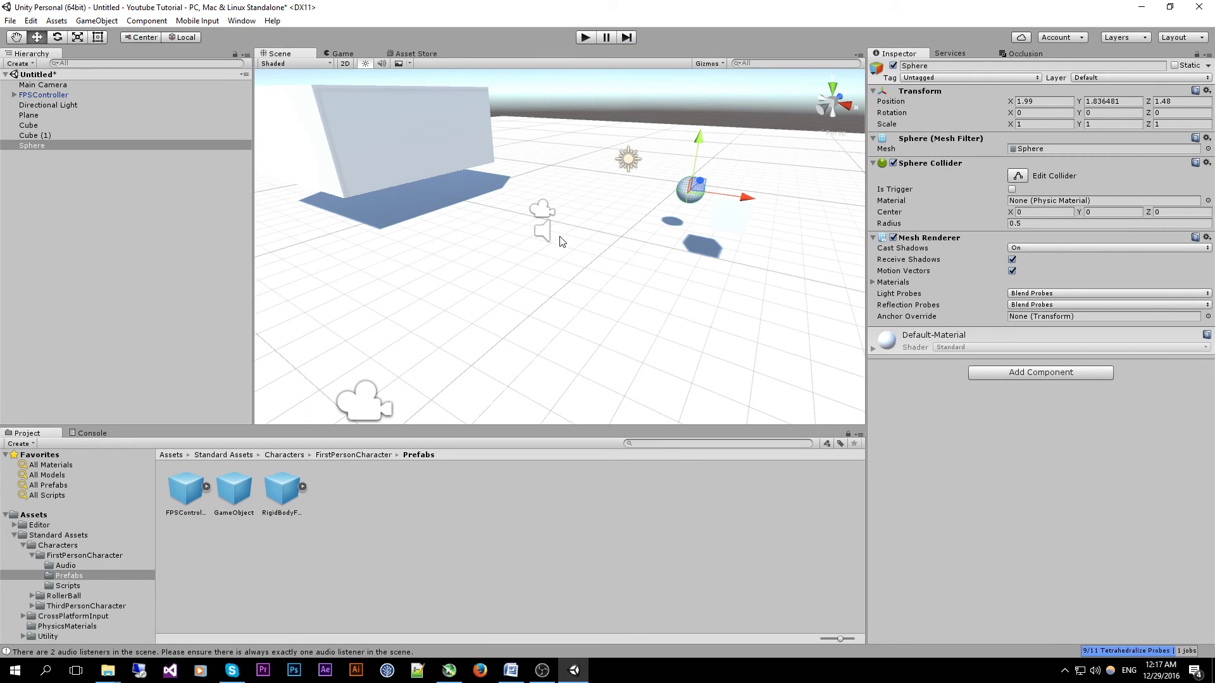